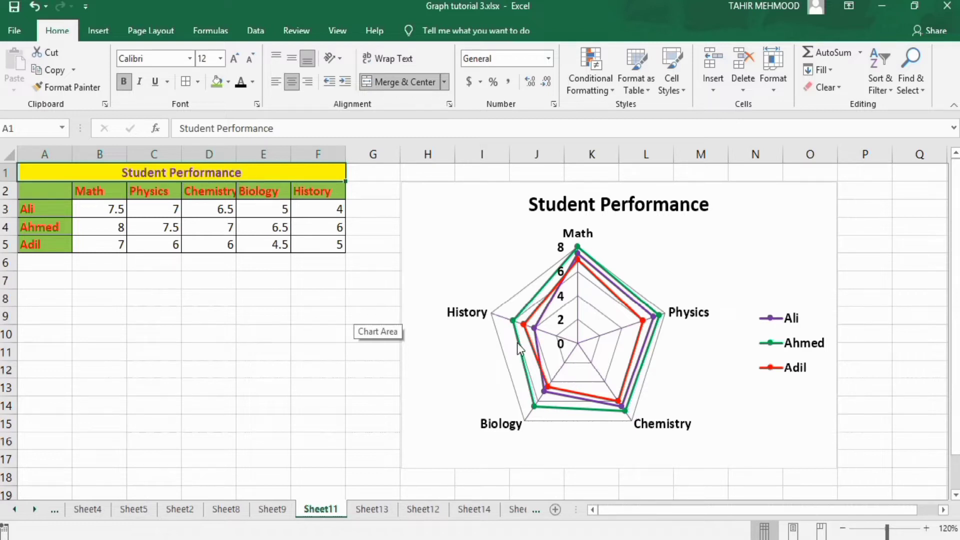
- Examine the finished Student Performance radar chart and its data series on Sheet11
mouse_move(519, 346)
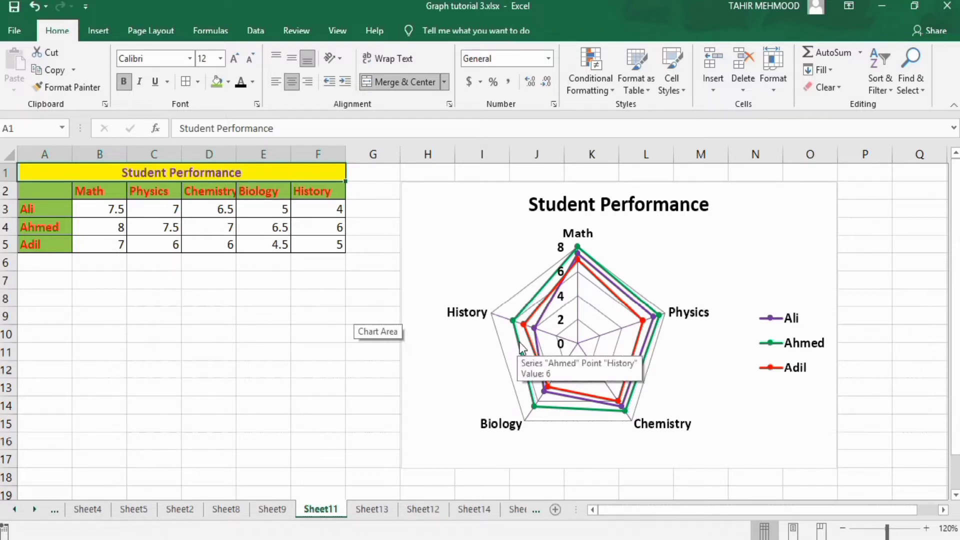
left_click(623, 337)
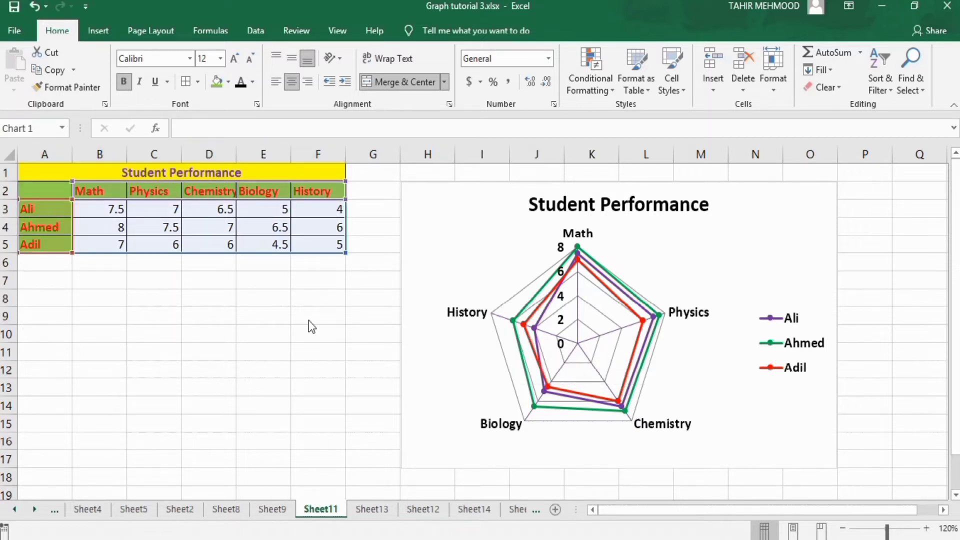
key("Down")
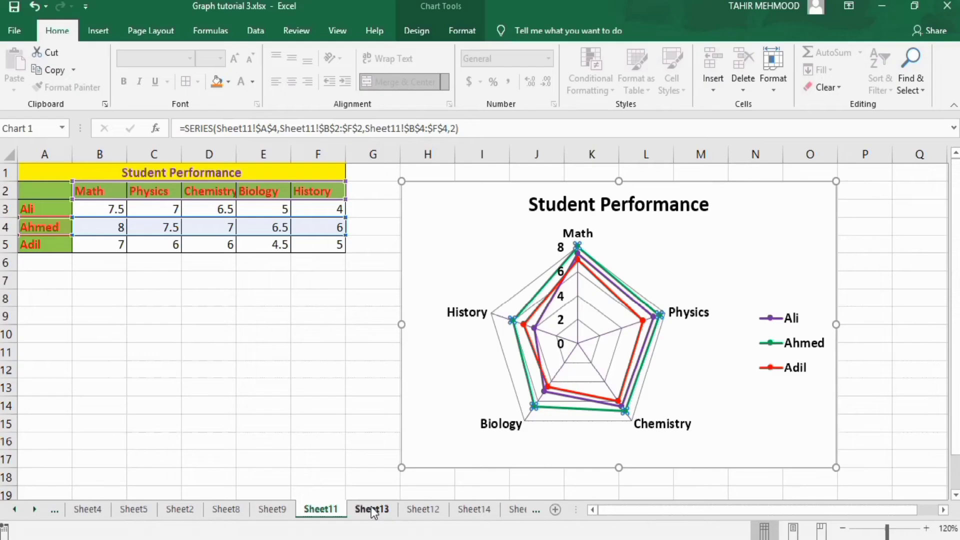
- Switch to Sheet13 and delete the existing chart, leaving only the data table
key("Delete")
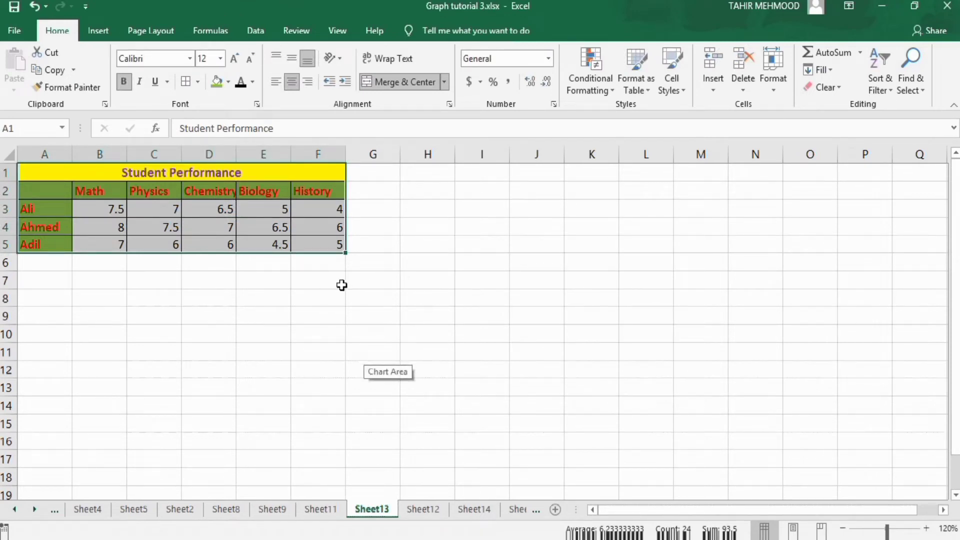
left_click(309, 295)
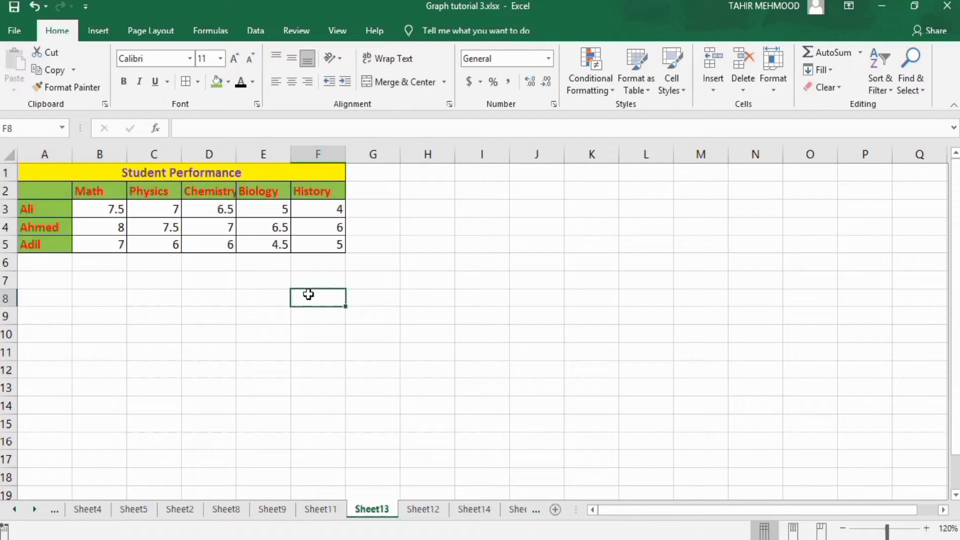
- Insert a basic radar chart without markers from the student marks table in A2:F5
left_click(328, 247)
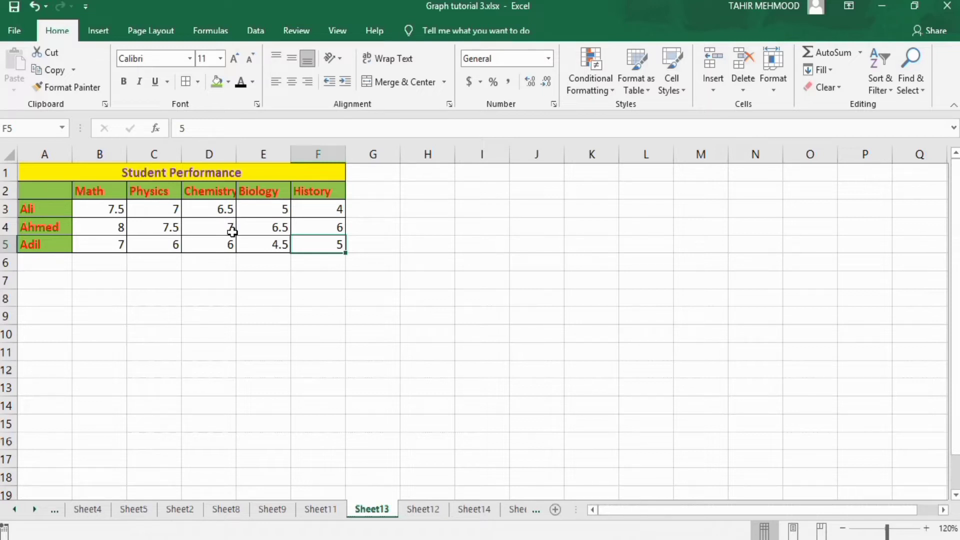
left_click_drag(315, 245, 58, 197)
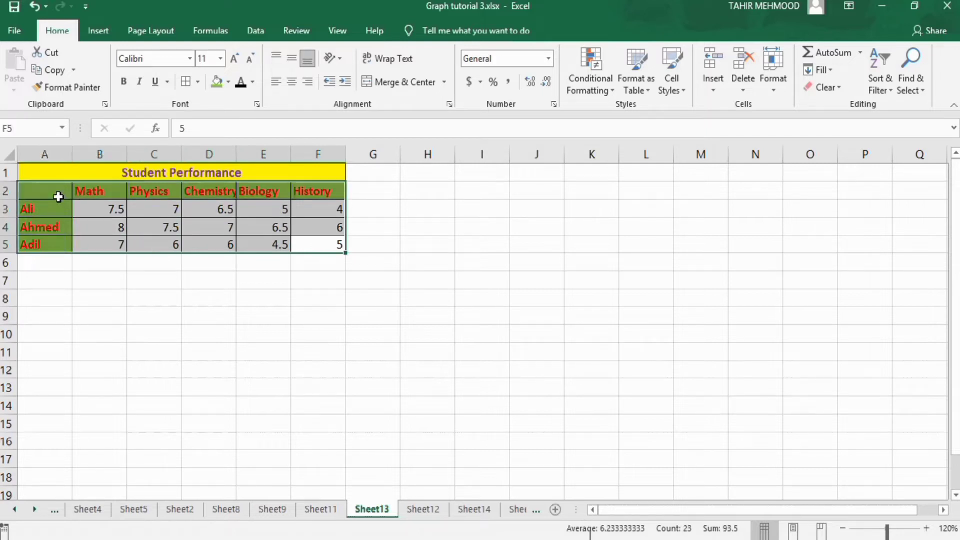
left_click(98, 32)
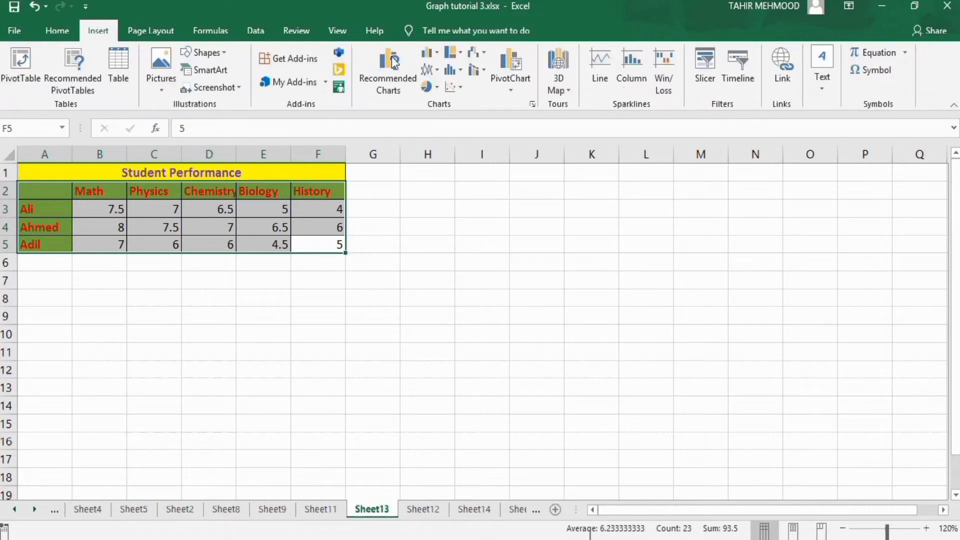
left_click(483, 51)
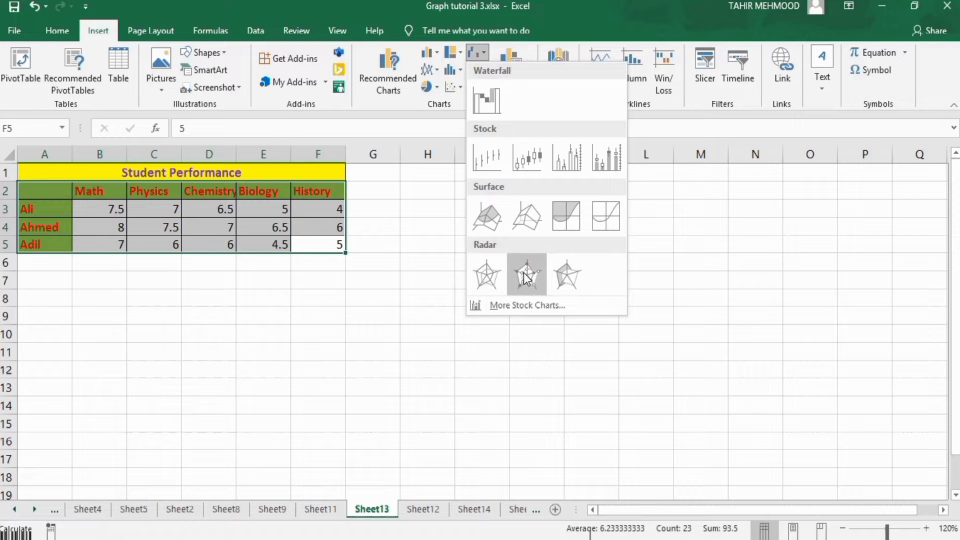
left_click(486, 270)
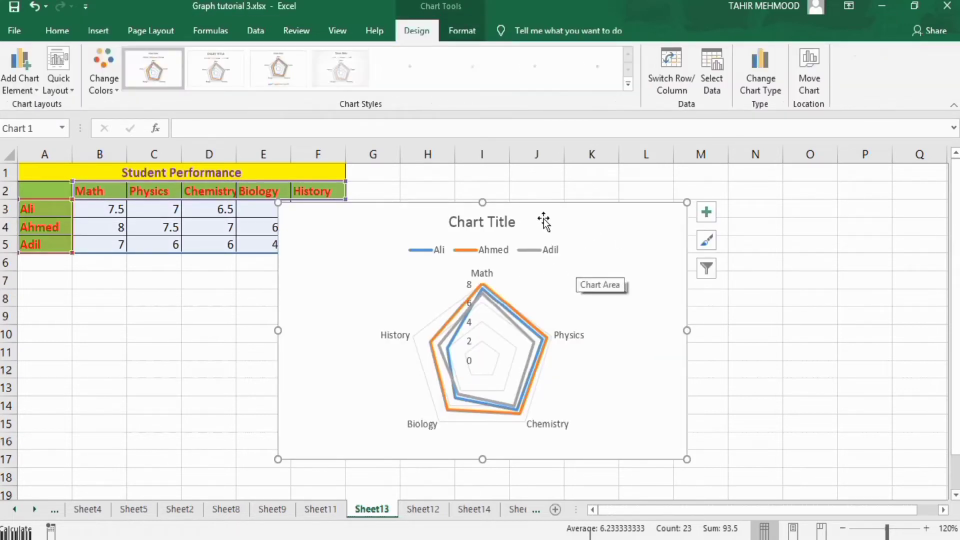
- Move the radar chart beside the table and enlarge it to cover about H2:O17
left_click_drag(522, 210, 644, 190)
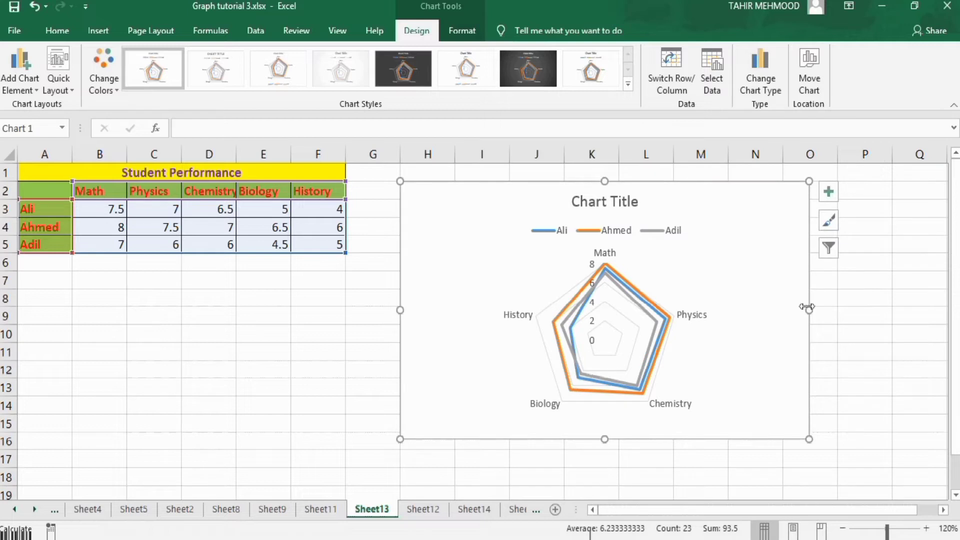
left_click_drag(809, 310, 836, 307)
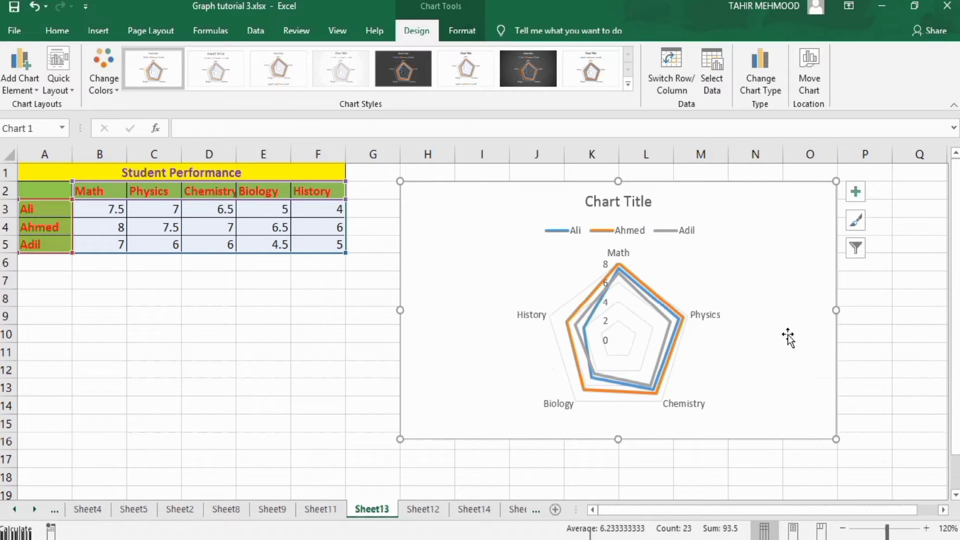
left_click_drag(619, 443, 618, 469)
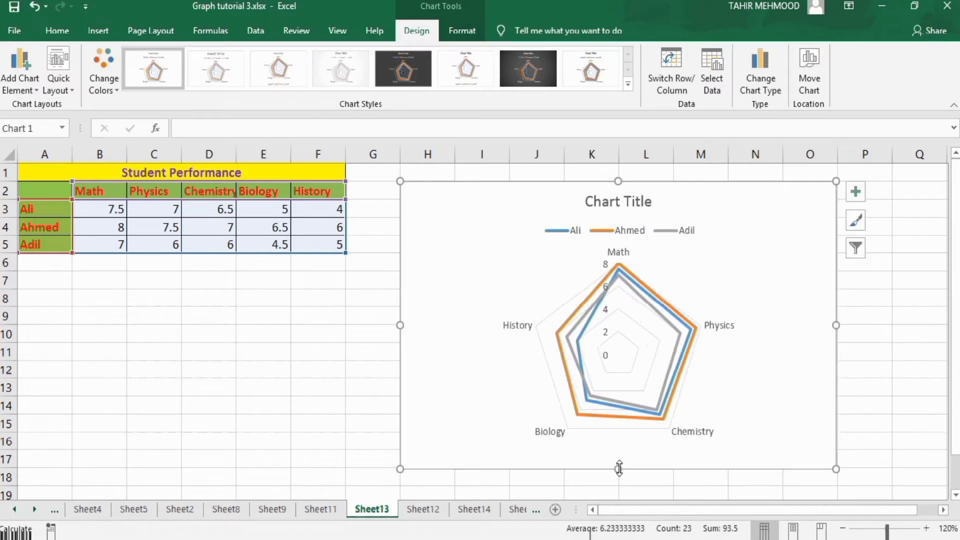
- Change the chart title to "Student Performance"
left_click(620, 203)
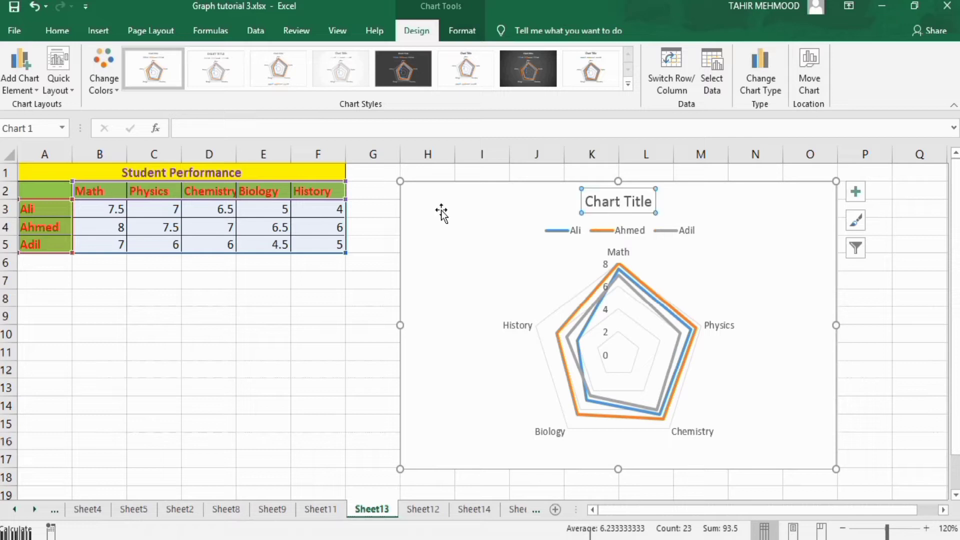
left_click(288, 125)
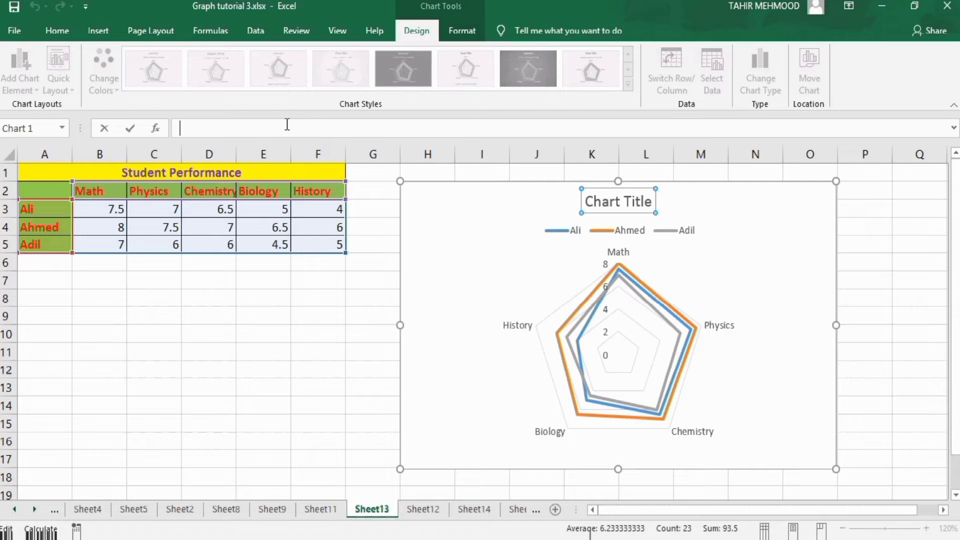
type("Student Perf")
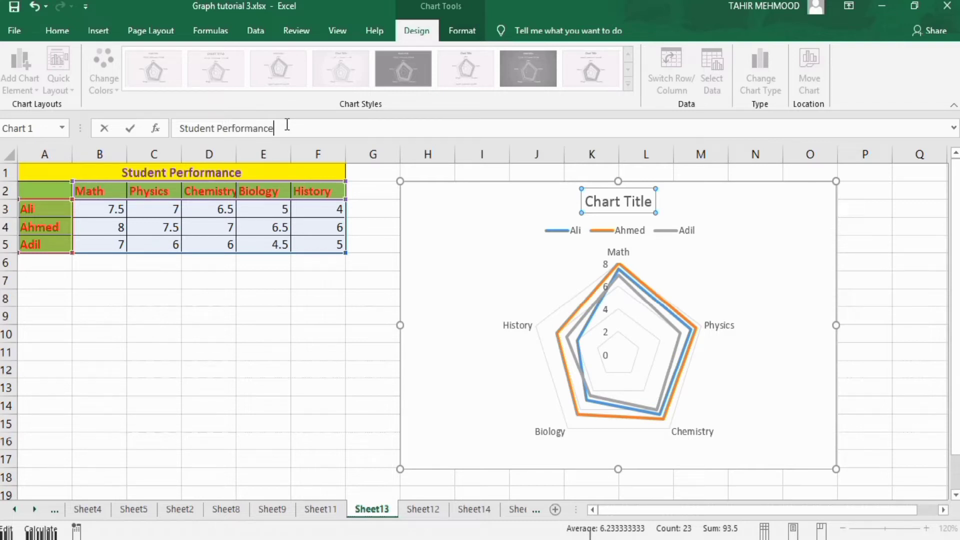
type("ormance")
key("Return")
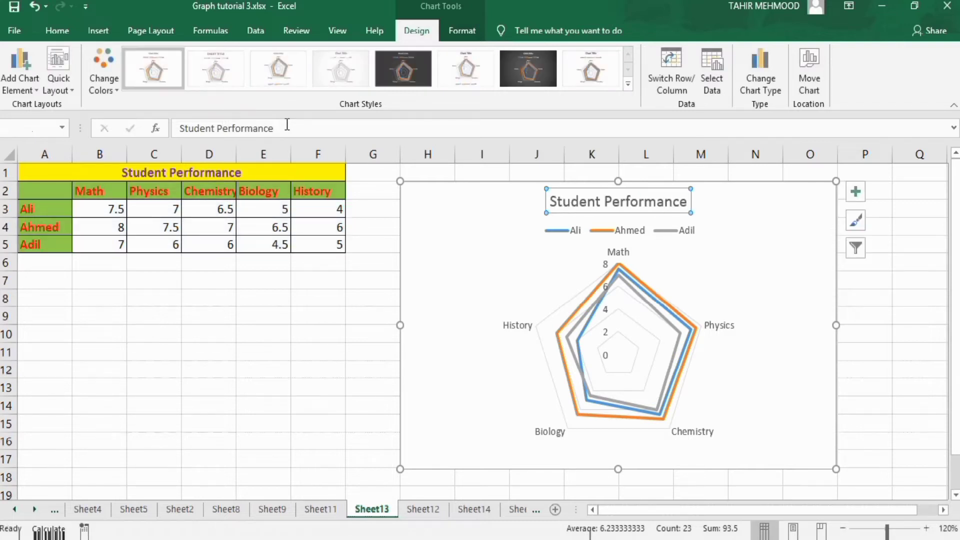
- Format the chart title as bold, black text at size 18
left_click(62, 29)
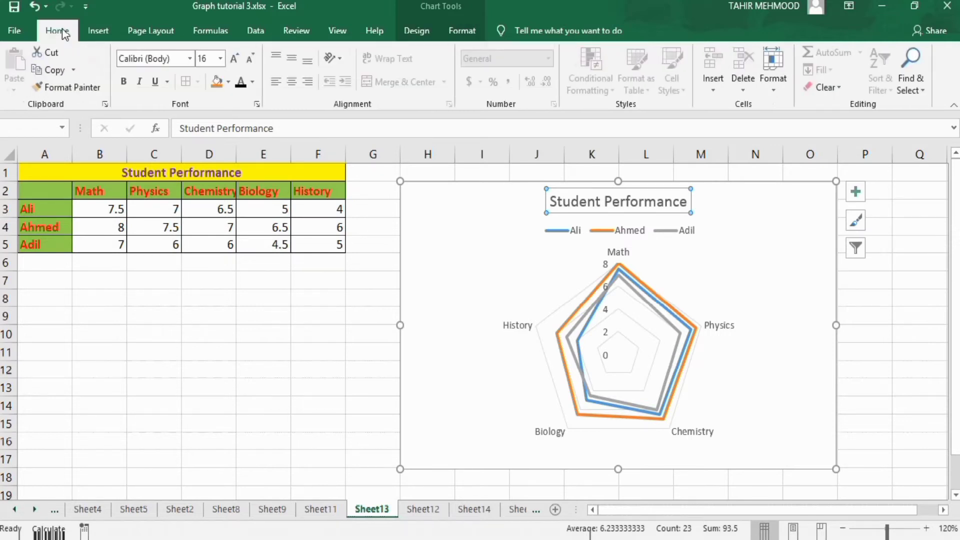
left_click(123, 81)
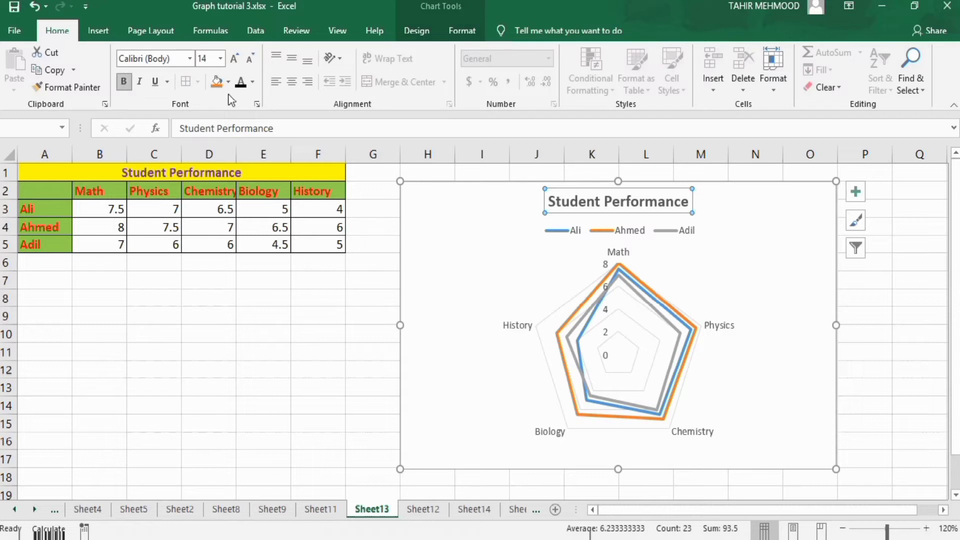
left_click(253, 83)
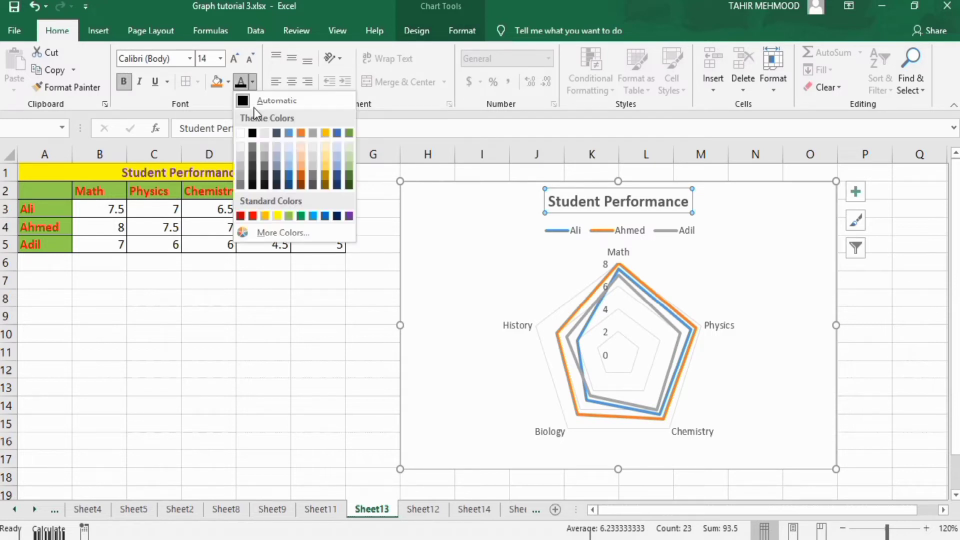
left_click(253, 131)
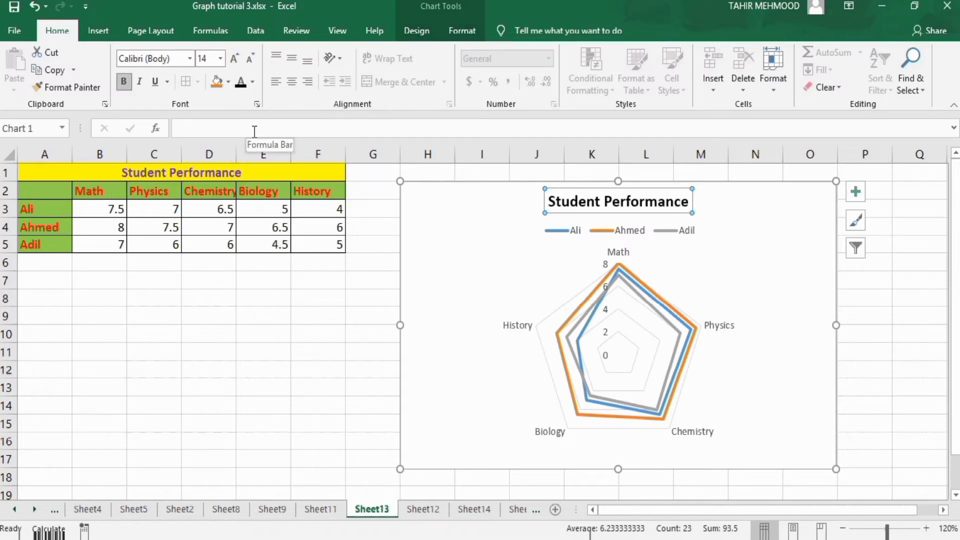
left_click(220, 58)
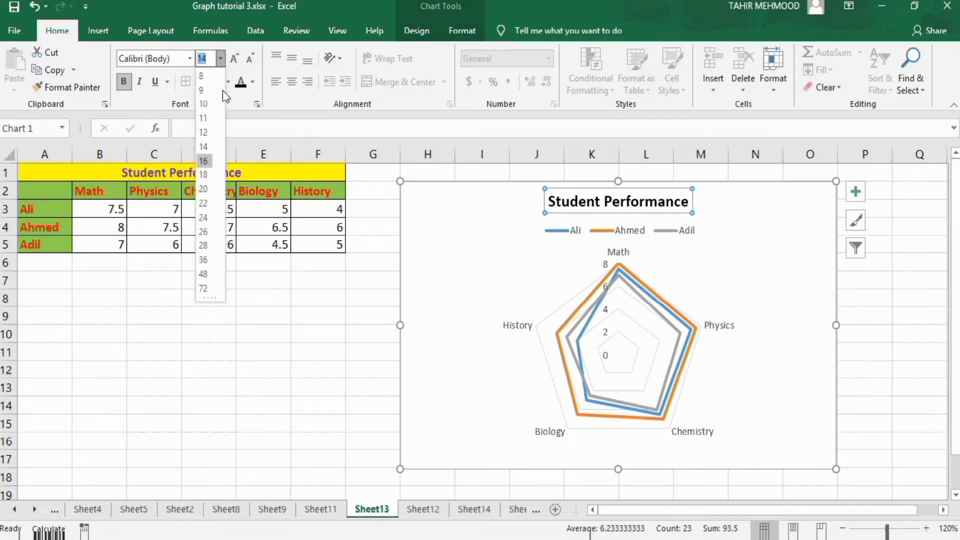
left_click(207, 175)
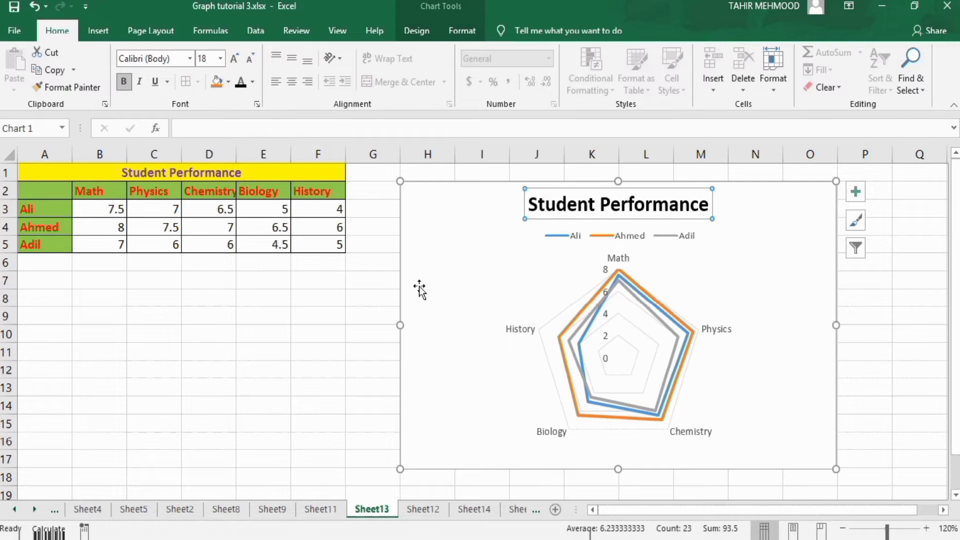
- Format the chart legend as bold, black text at size 11
left_click(638, 242)
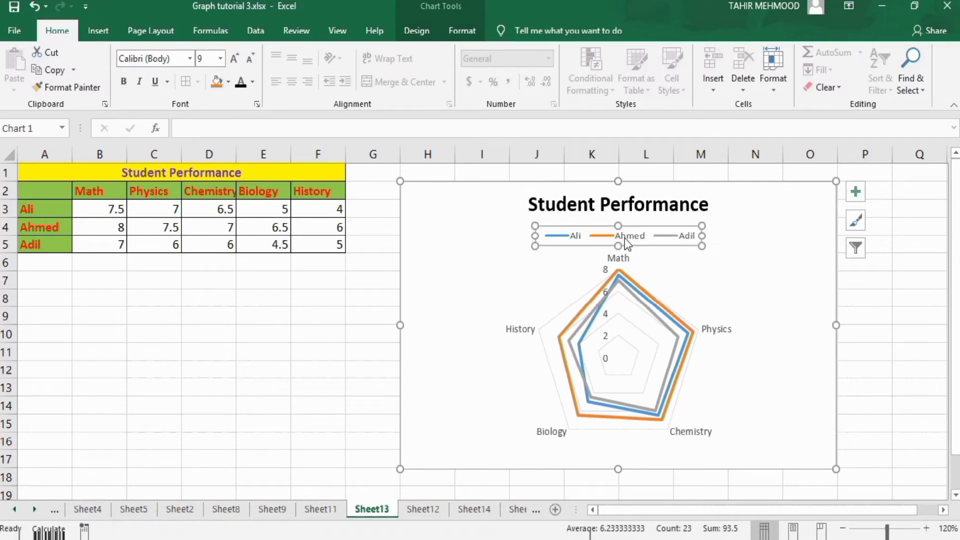
left_click(125, 85)
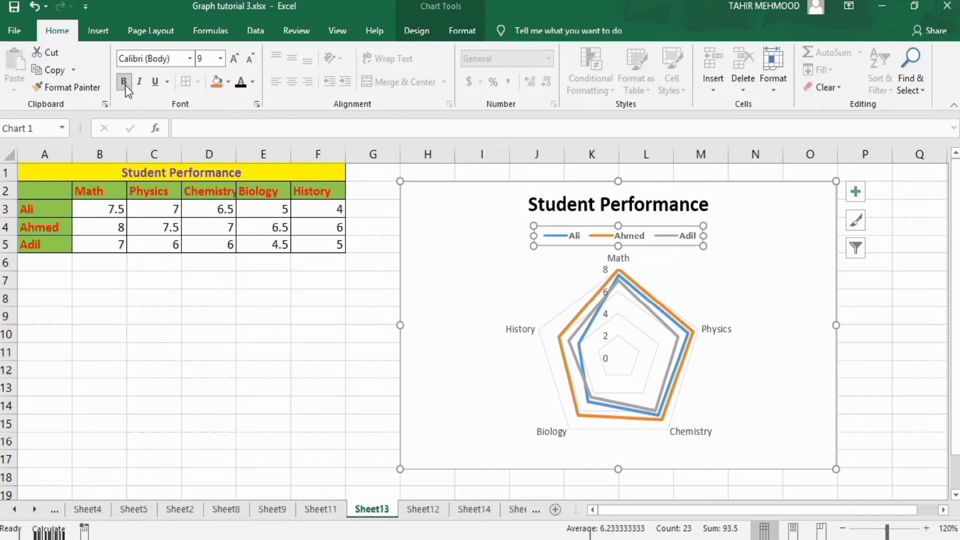
left_click(220, 60)
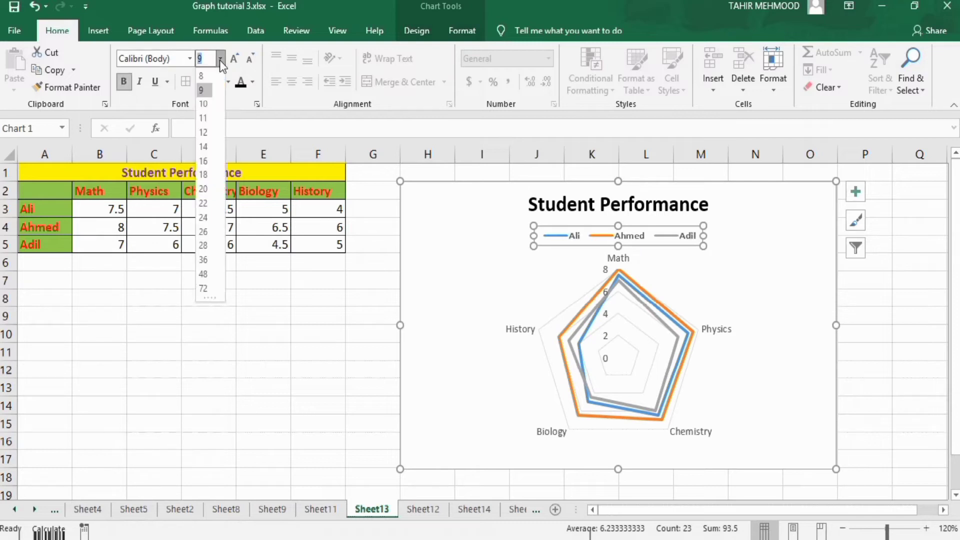
left_click(206, 133)
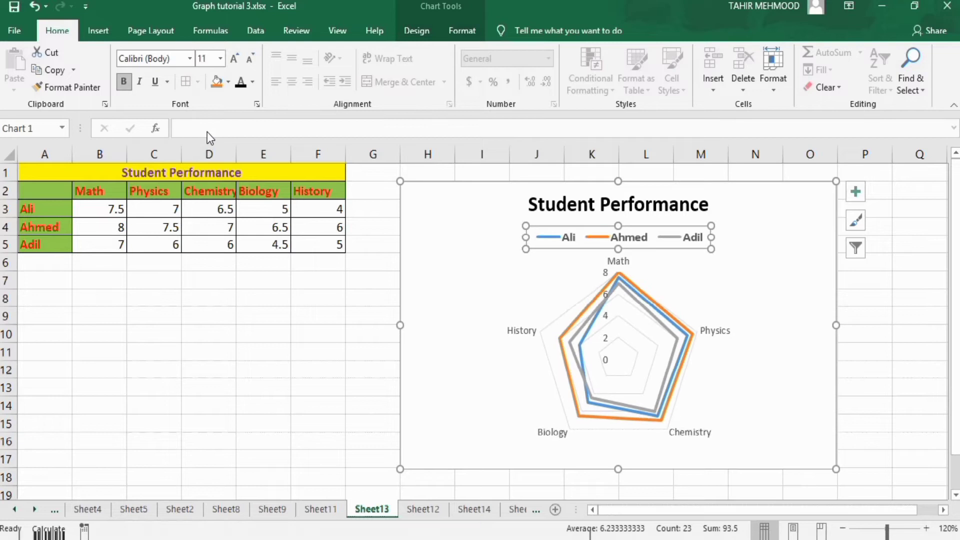
left_click(253, 83)
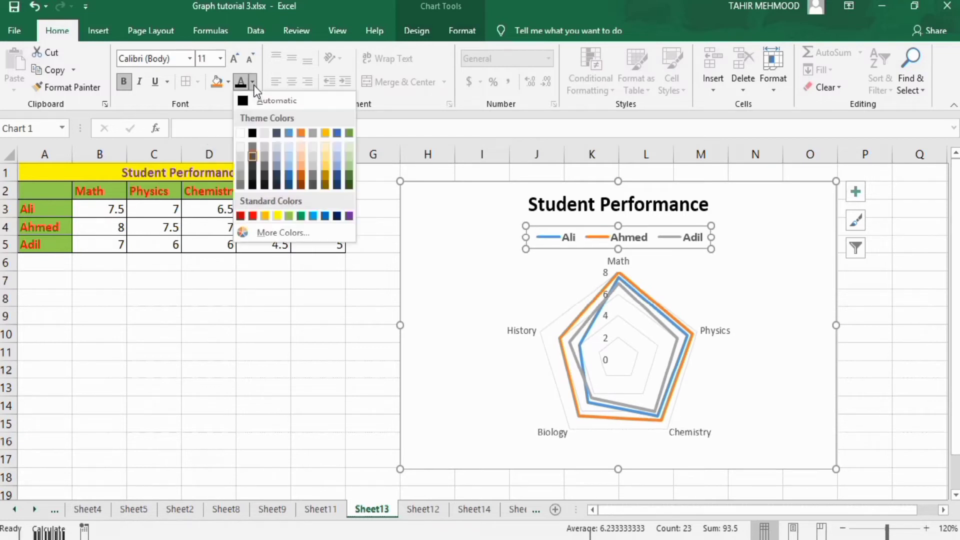
left_click(253, 134)
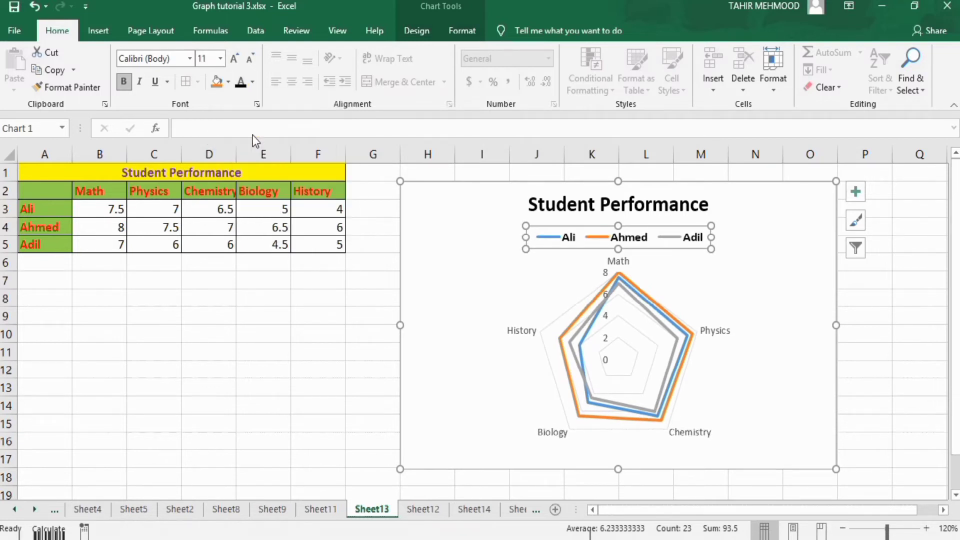
- Set the legend position to Right of the radar chart and deselect the chart
right_click(608, 236)
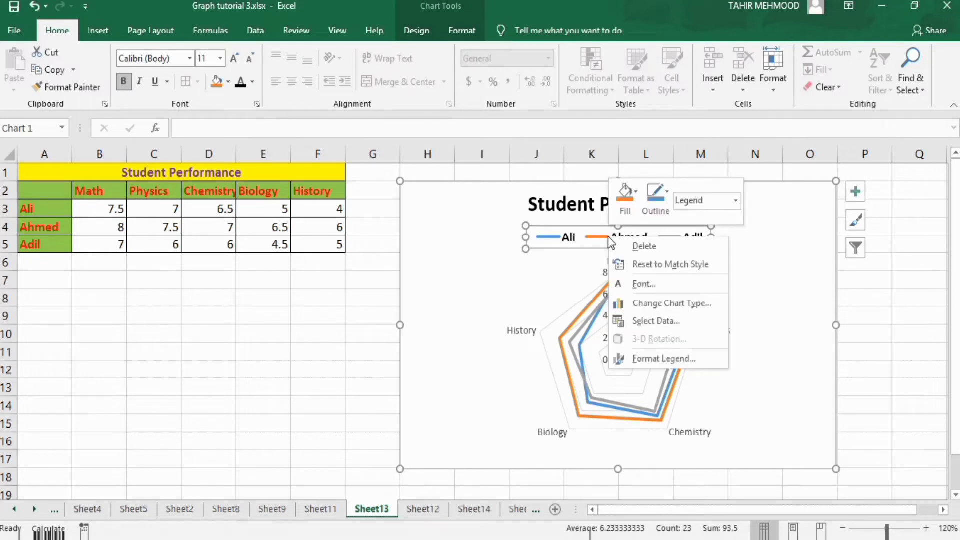
left_click(652, 359)
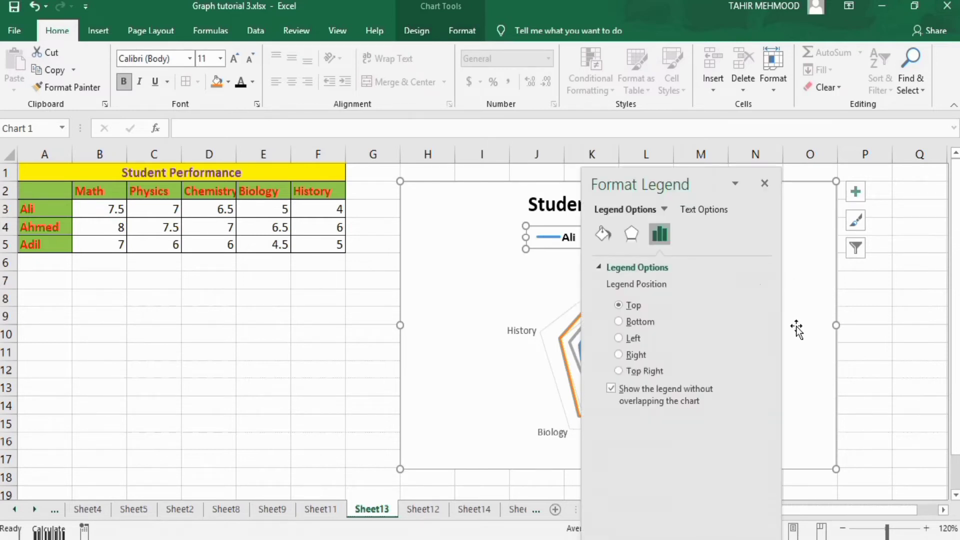
left_click(619, 354)
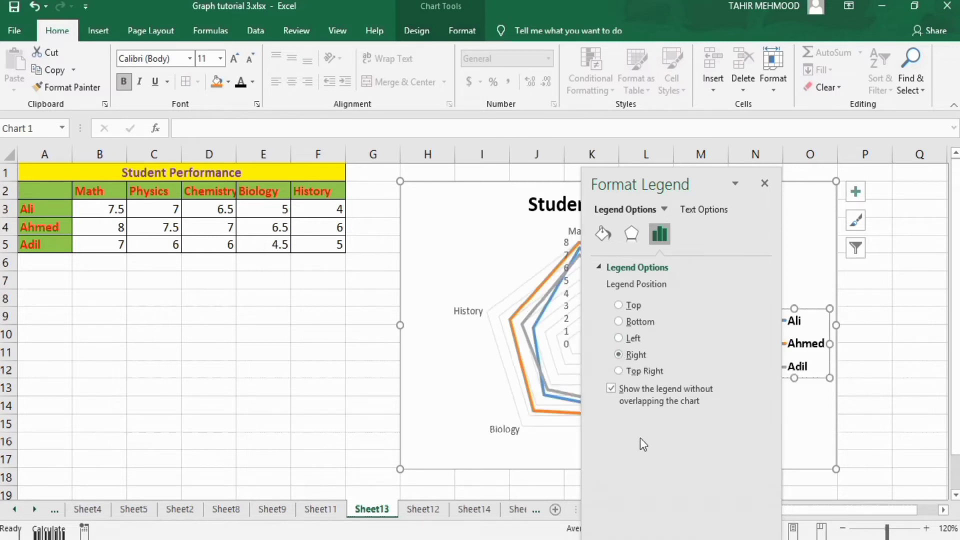
left_click(764, 183)
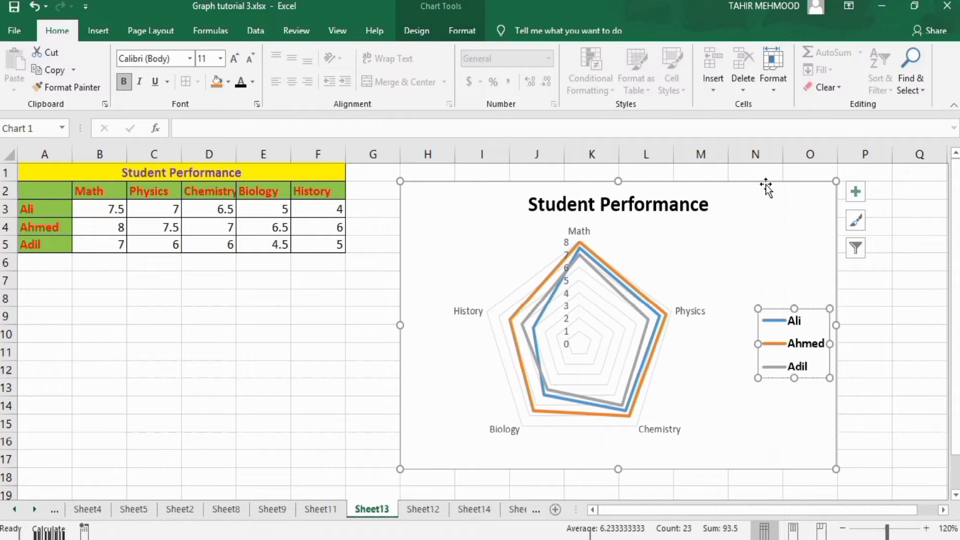
left_click(887, 314)
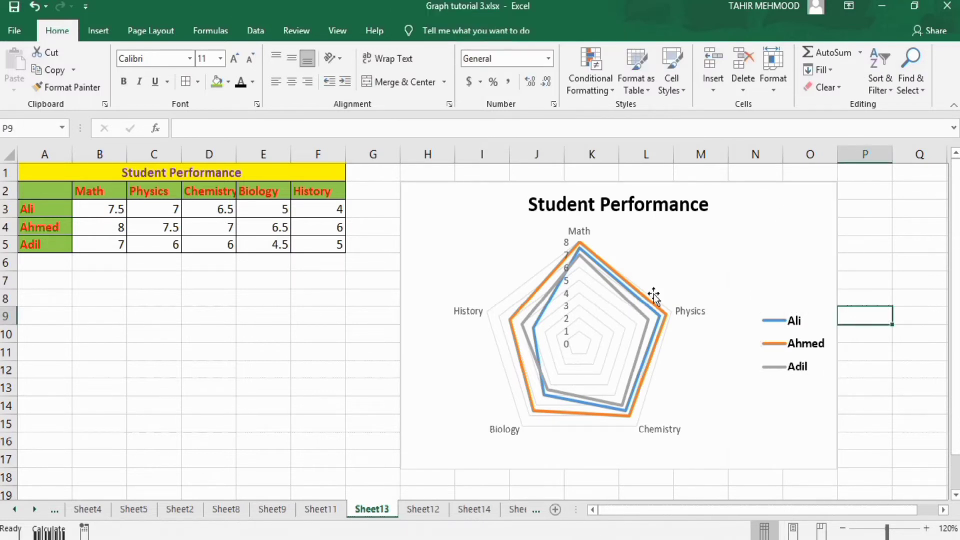
- Set the minimum bound of the radar chart's value axis to 4.0
left_click(567, 300)
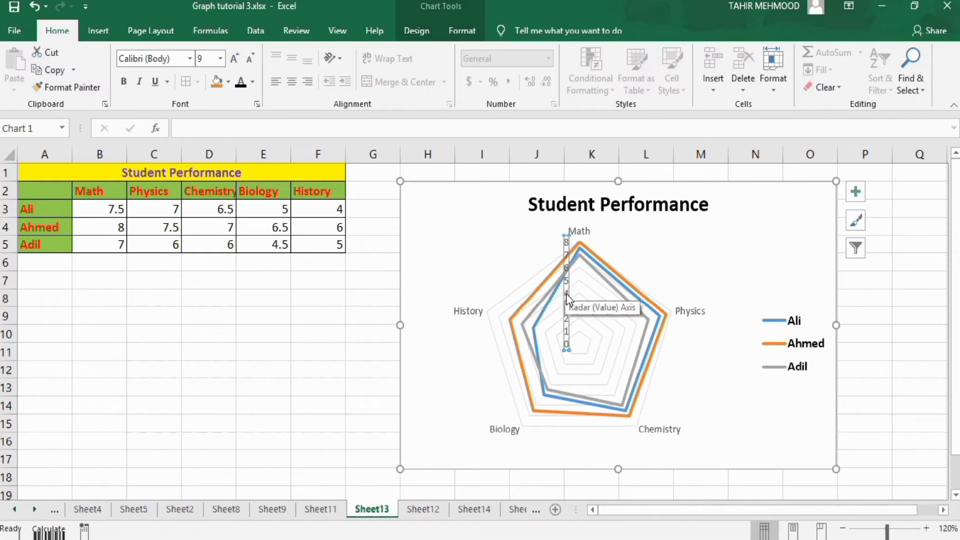
right_click(567, 299)
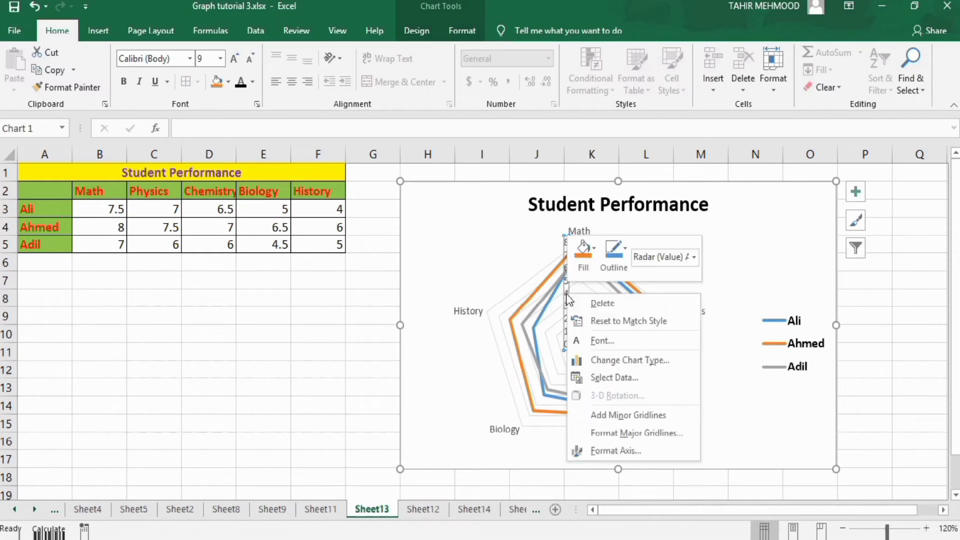
left_click(620, 451)
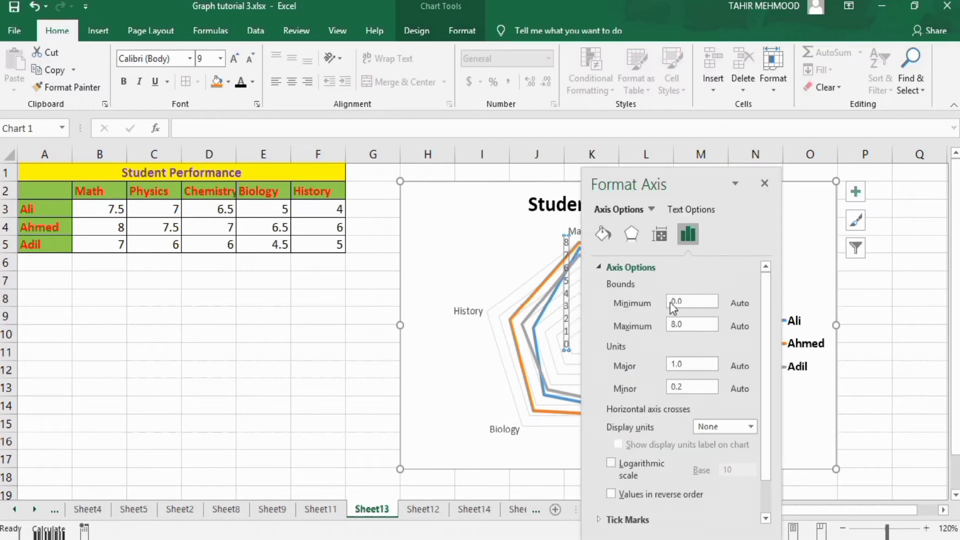
left_click_drag(733, 168, 870, 145)
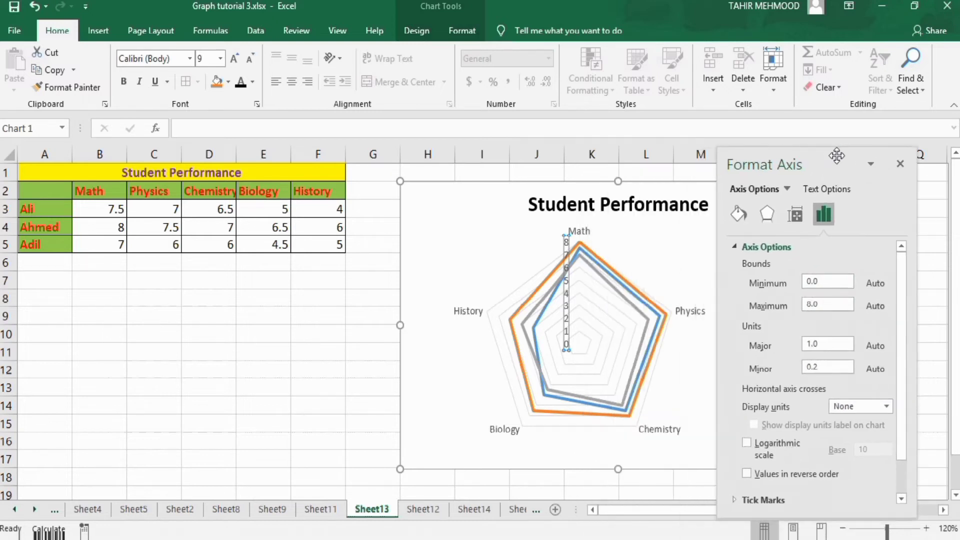
left_click(814, 281)
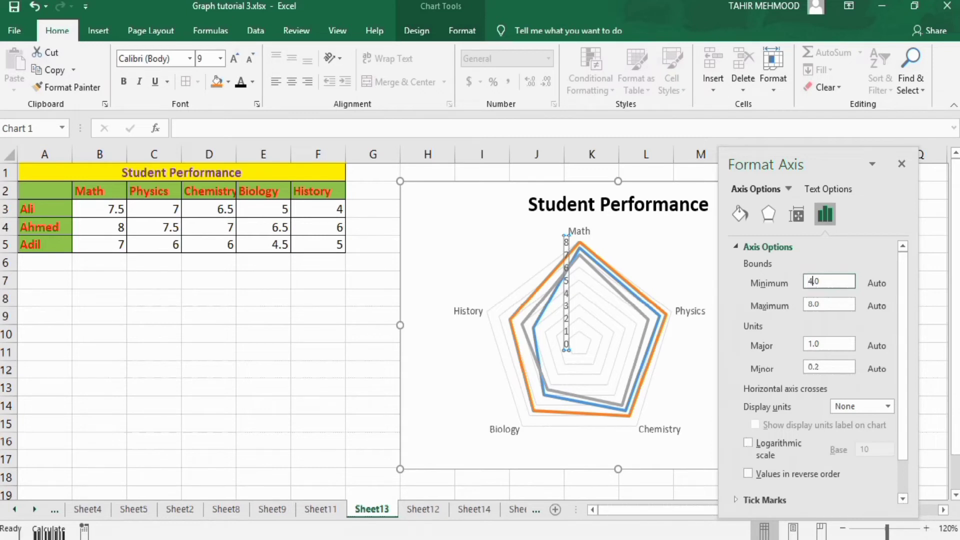
type("4")
left_click(834, 303)
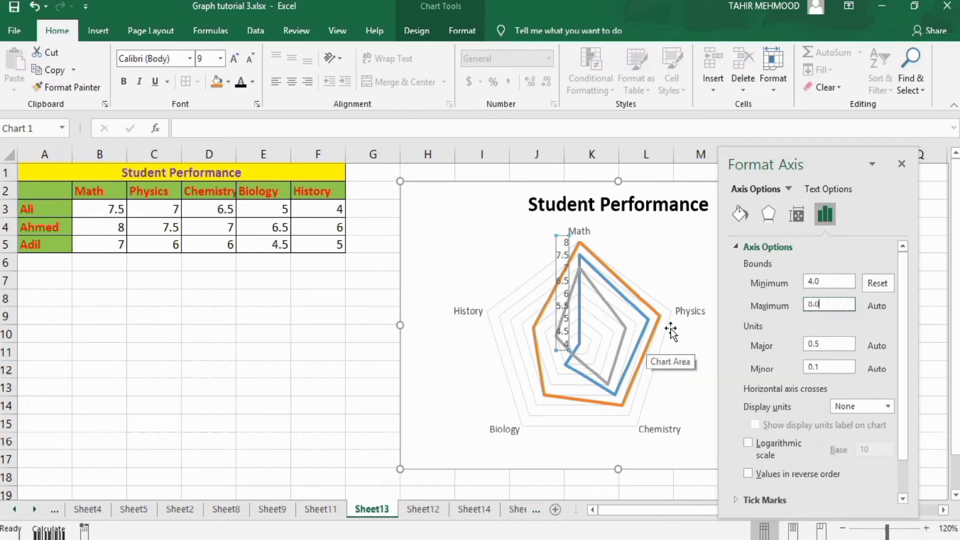
- Set the major unit of the radar chart's value axis to 1.0
left_click(823, 345)
key("BackSpace")
key("BackSpace")
key("BackSpace")
type("1.0")
left_click(841, 367)
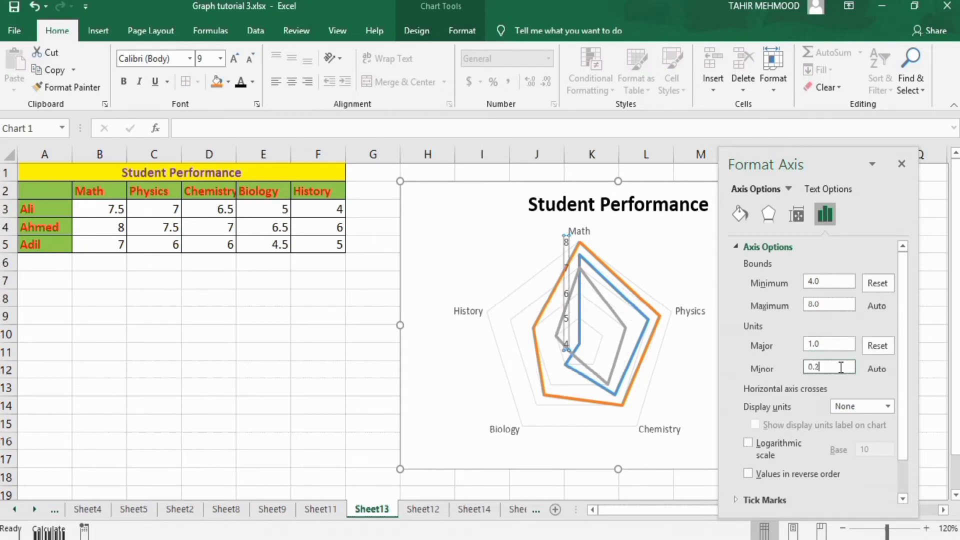
- Colour the radar chart's major gridlines with the darkest grey of the white theme shades
left_click(503, 302)
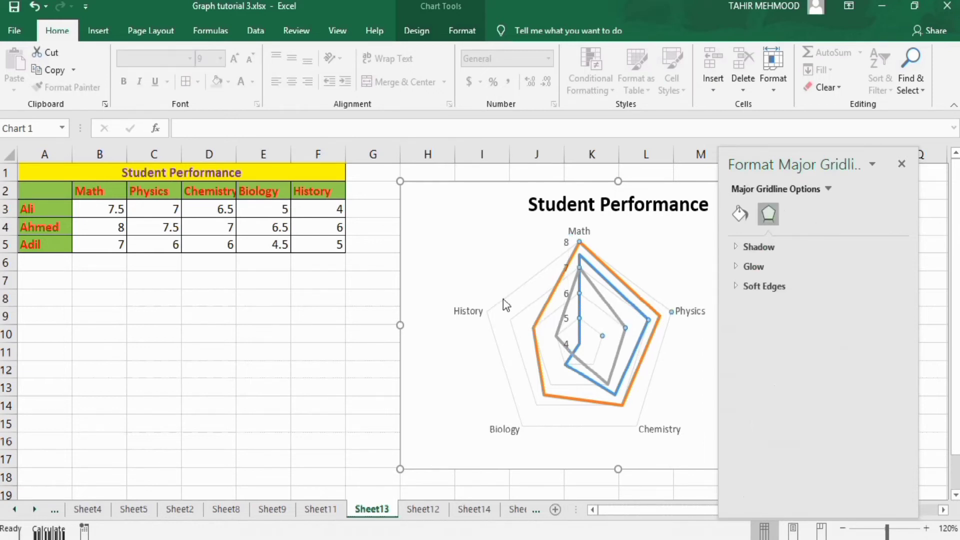
left_click(739, 220)
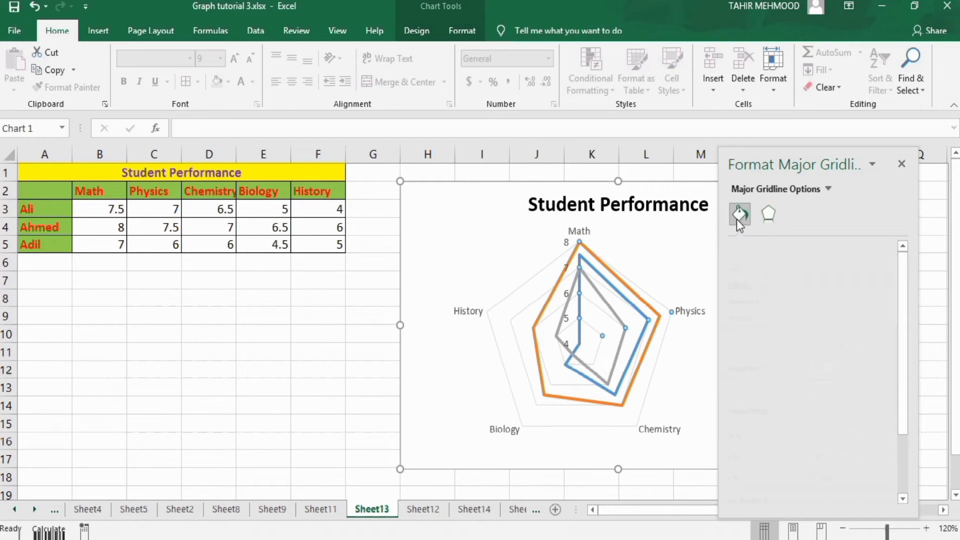
left_click(889, 346)
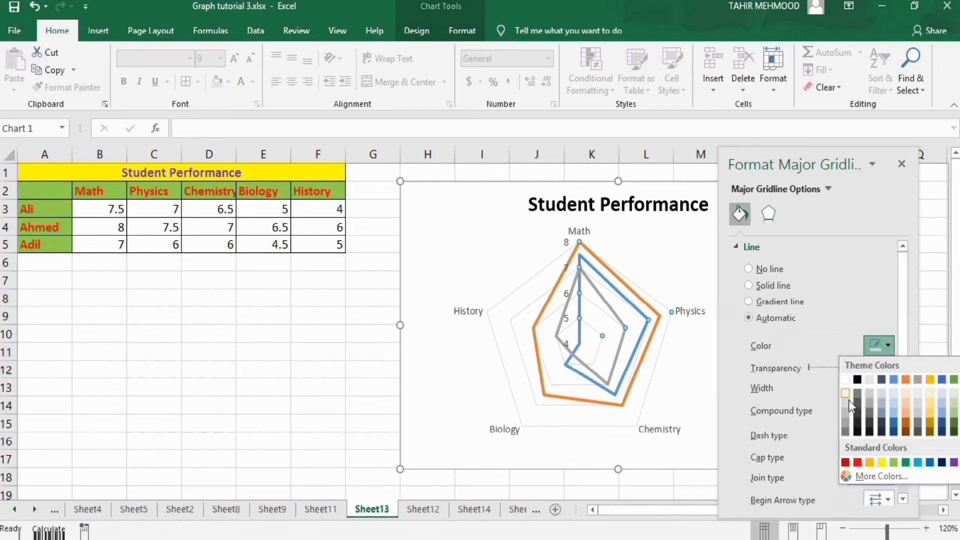
left_click(846, 432)
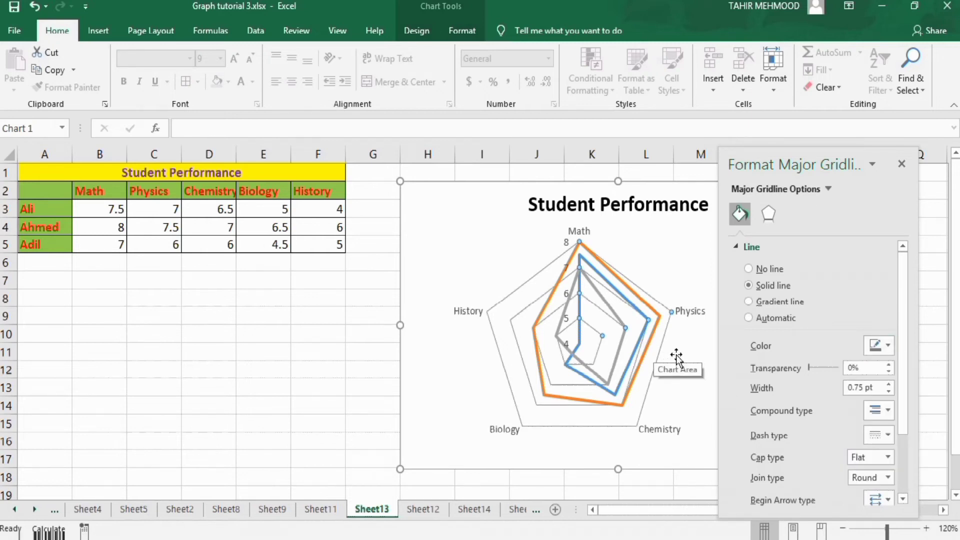
- Format the value axis numbers of the radar chart as bold, black text at size 12
left_click(567, 242)
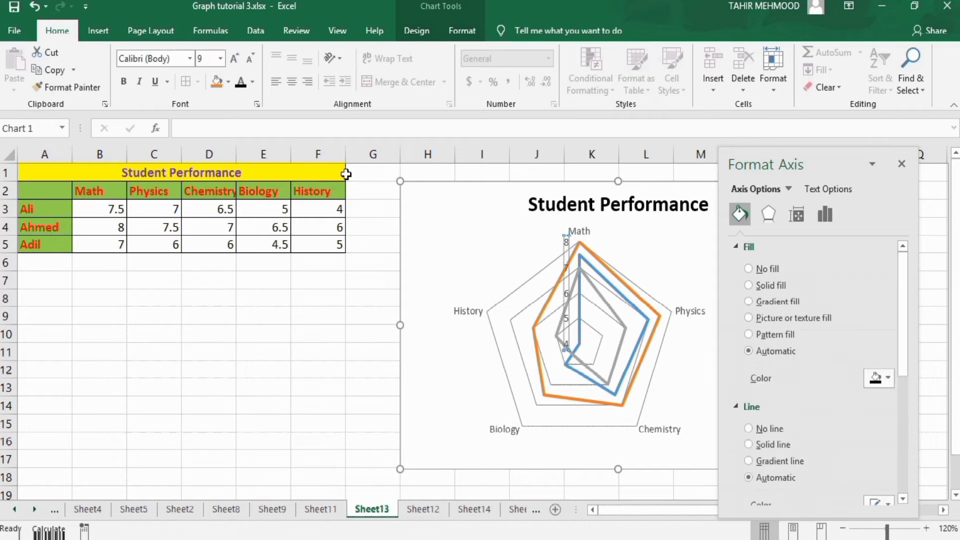
left_click(221, 58)
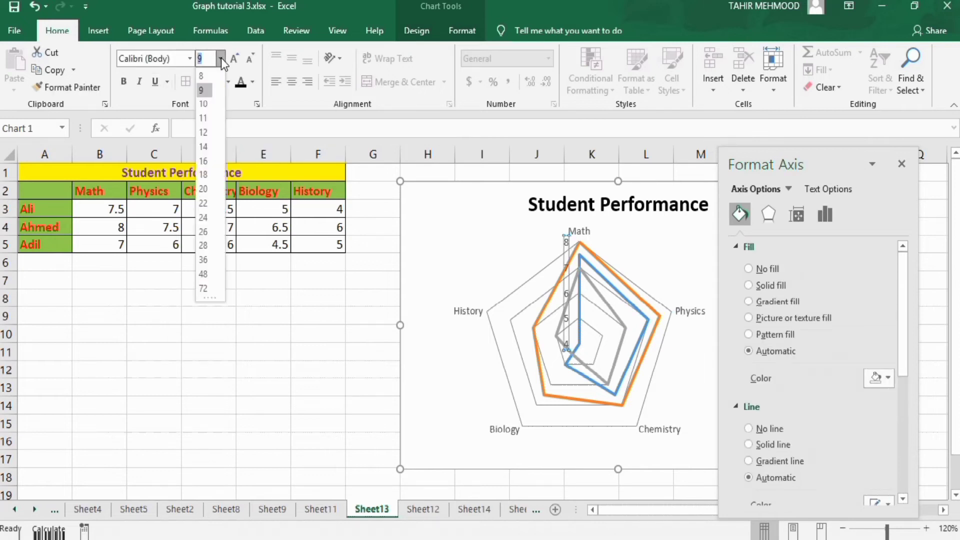
left_click(206, 131)
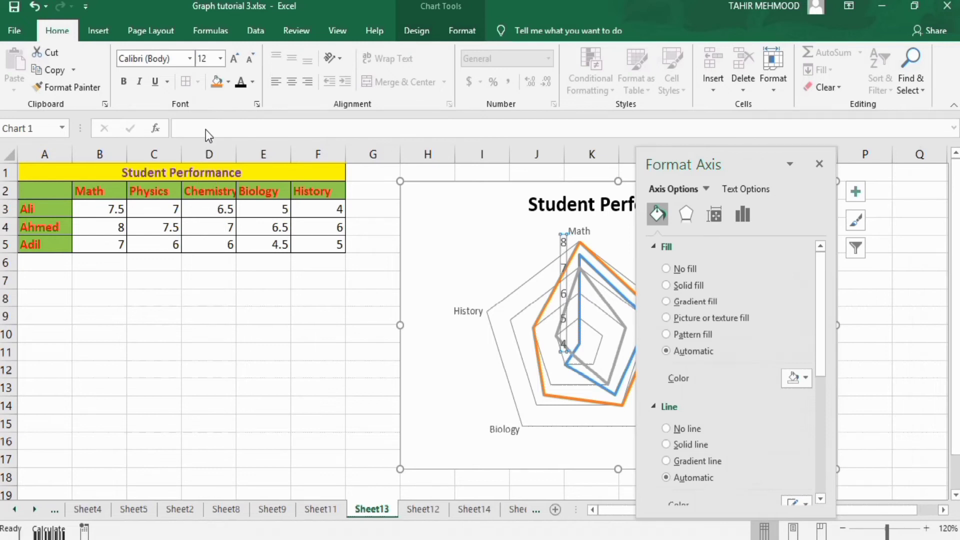
left_click(128, 86)
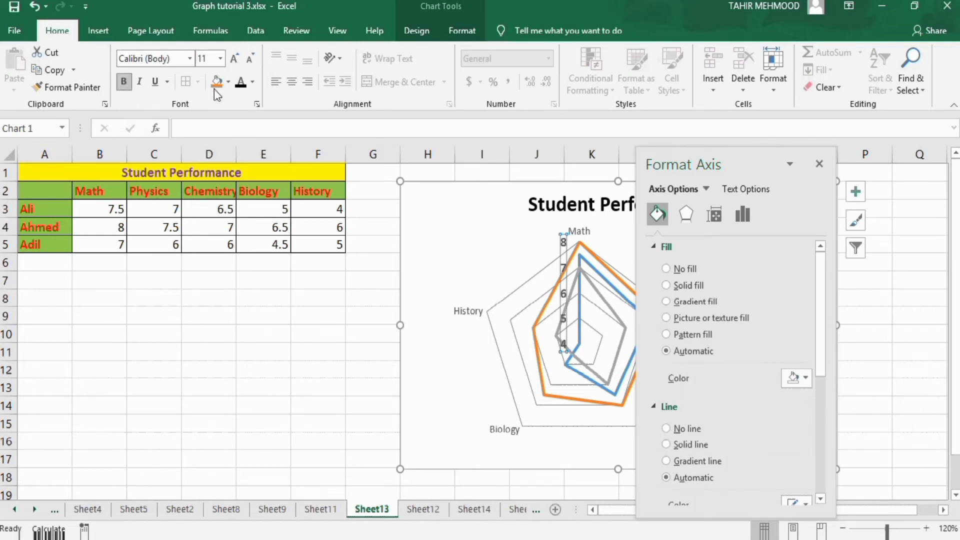
left_click(252, 84)
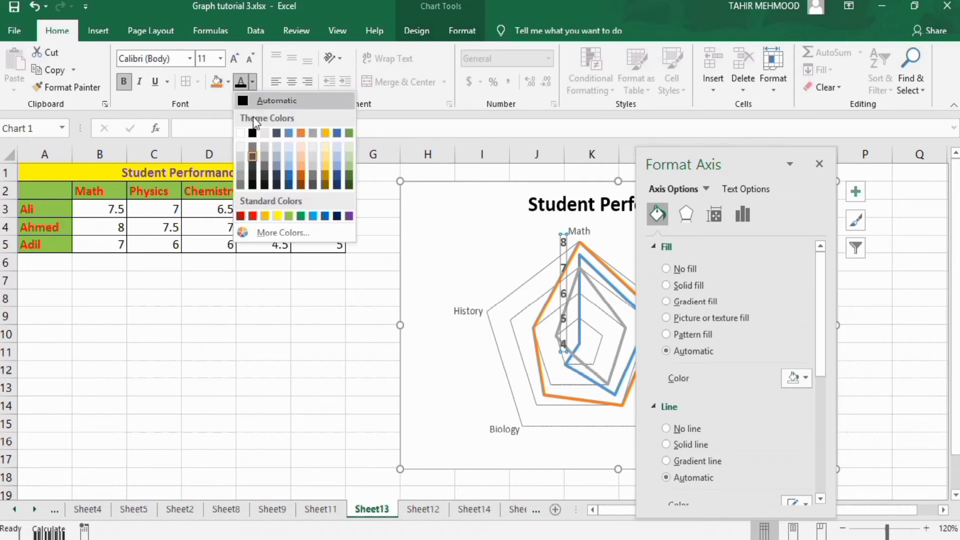
left_click(253, 133)
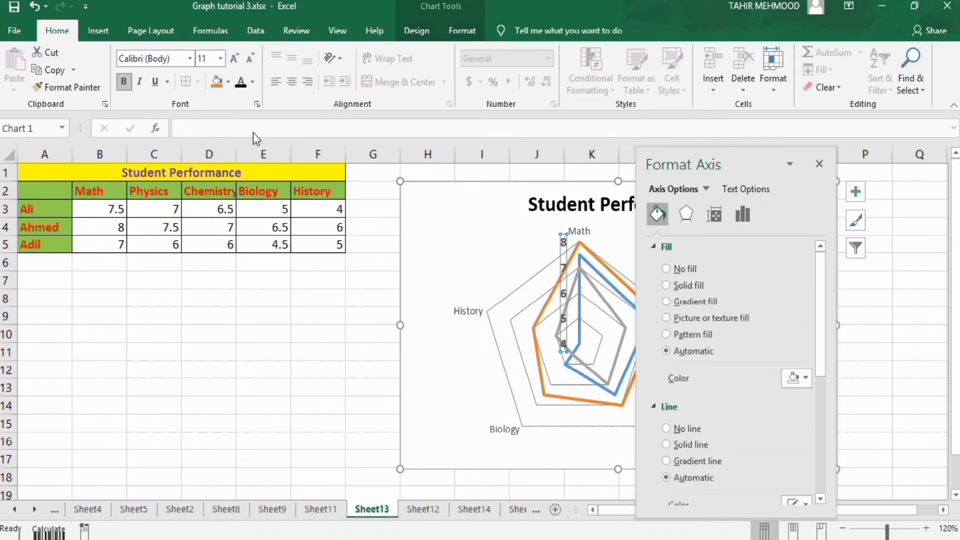
left_click(221, 58)
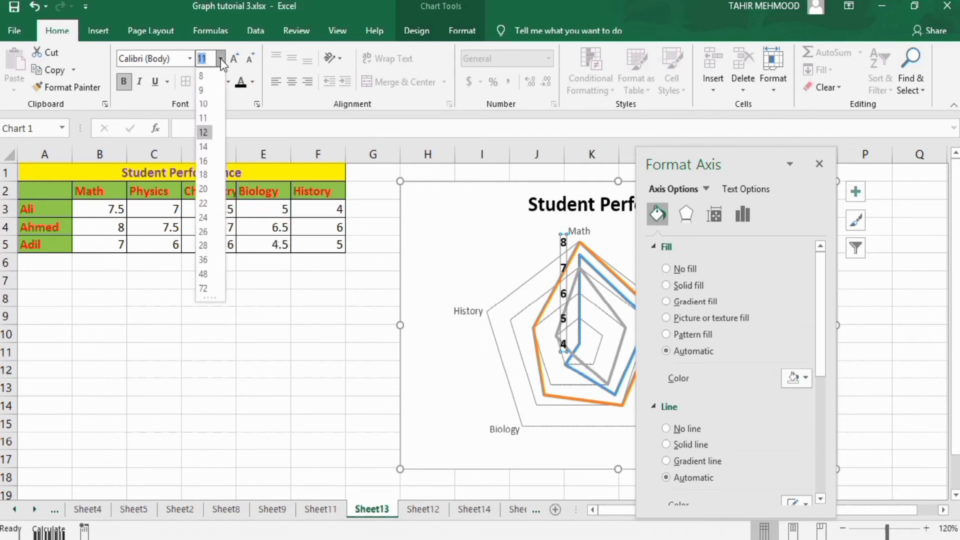
left_click(208, 133)
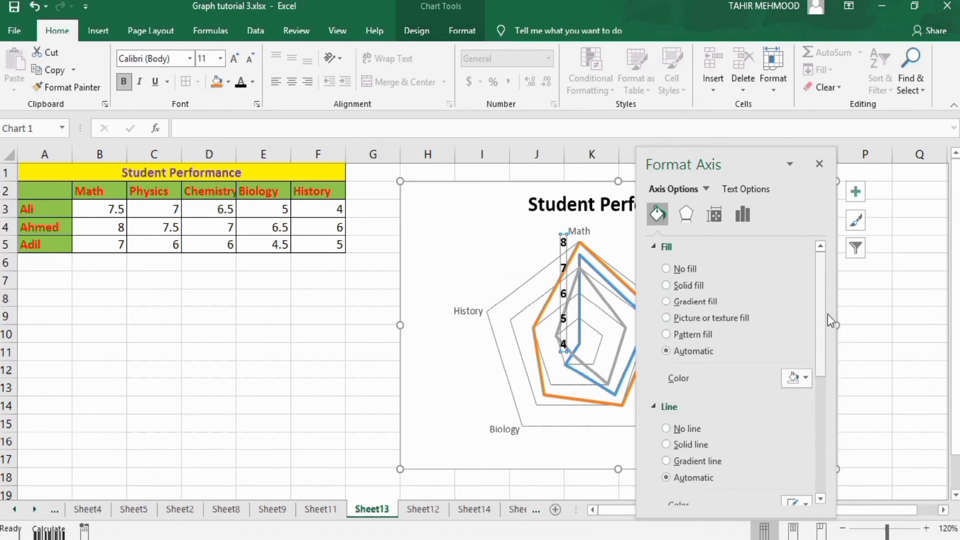
- Give the radar chart's value axis a solid line in the darkest grey of the white theme shades
left_click_drag(819, 314, 823, 352)
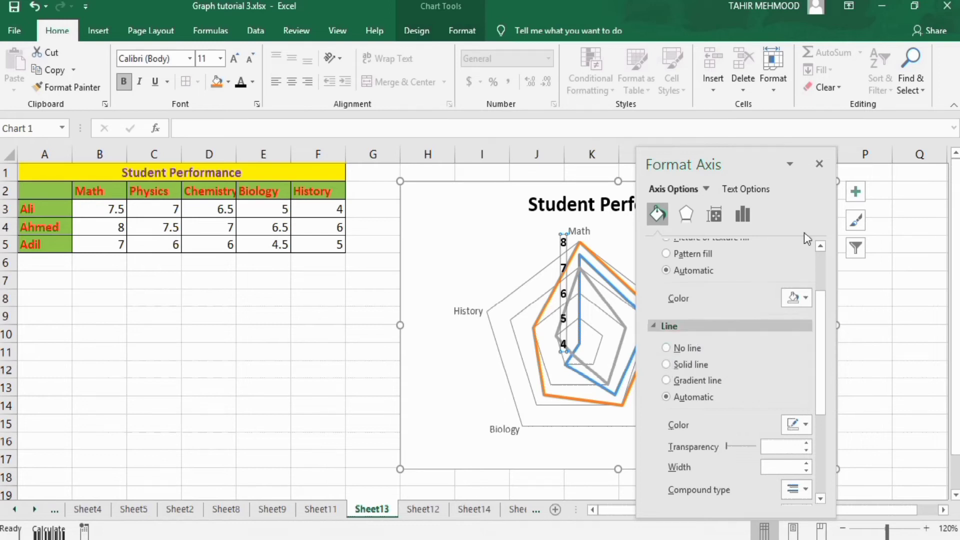
left_click(819, 165)
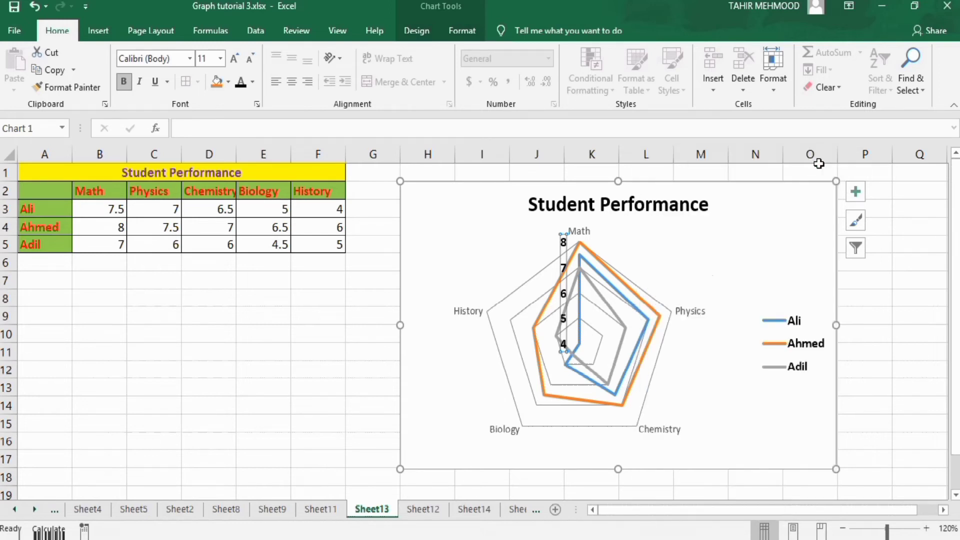
right_click(563, 264)
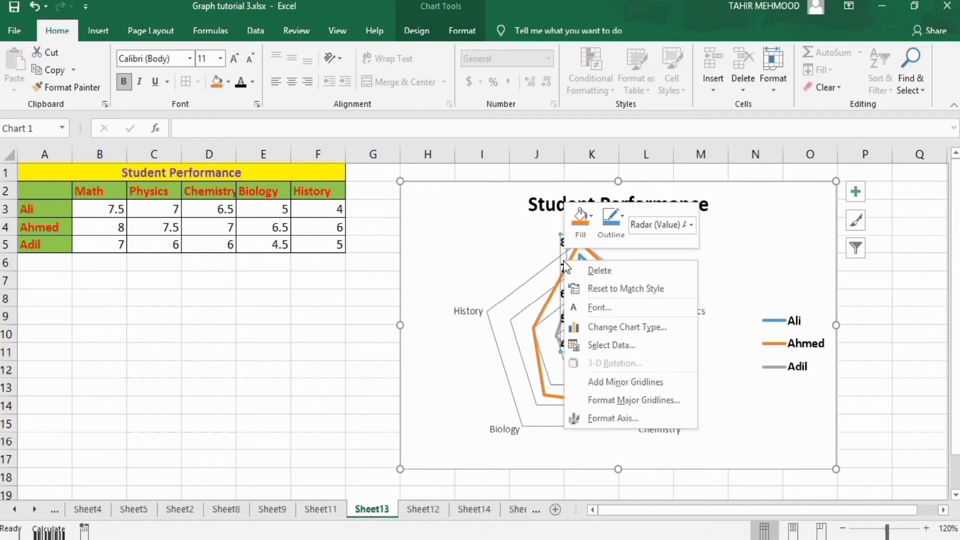
left_click(619, 419)
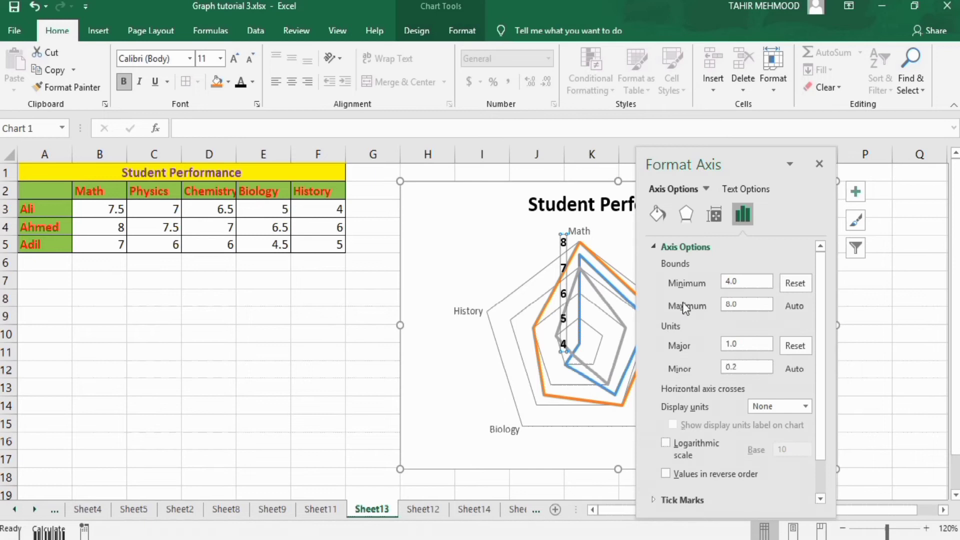
left_click(658, 215)
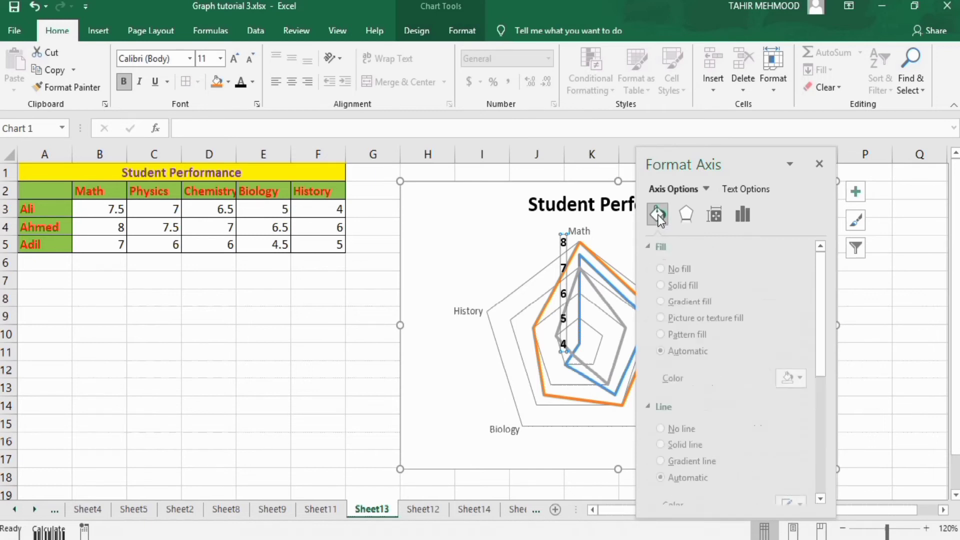
left_click_drag(820, 305, 821, 335)
left_click(667, 385)
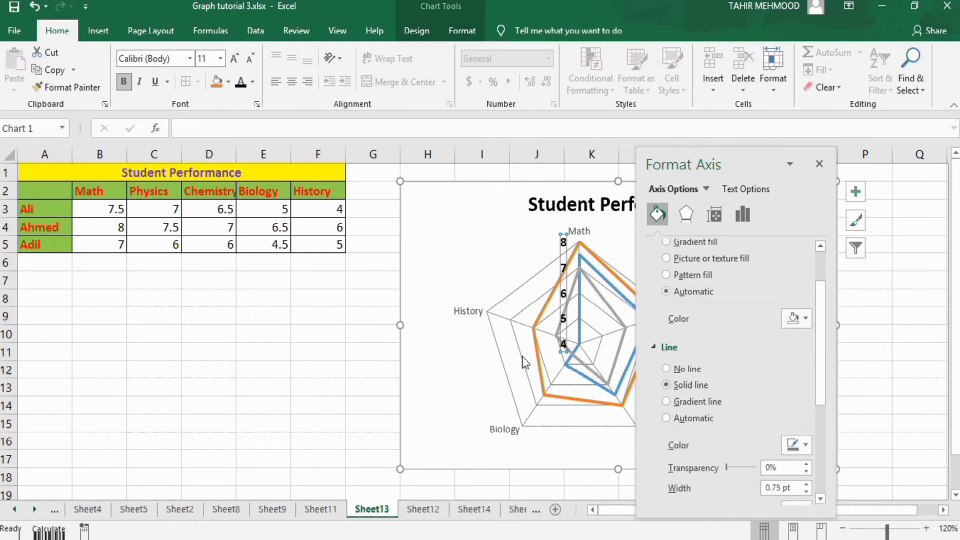
left_click(808, 443)
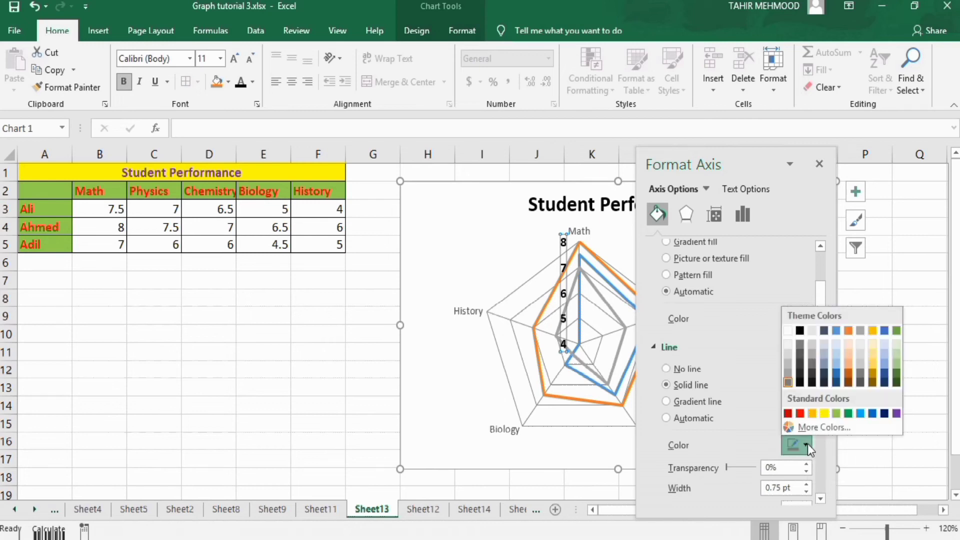
left_click(788, 382)
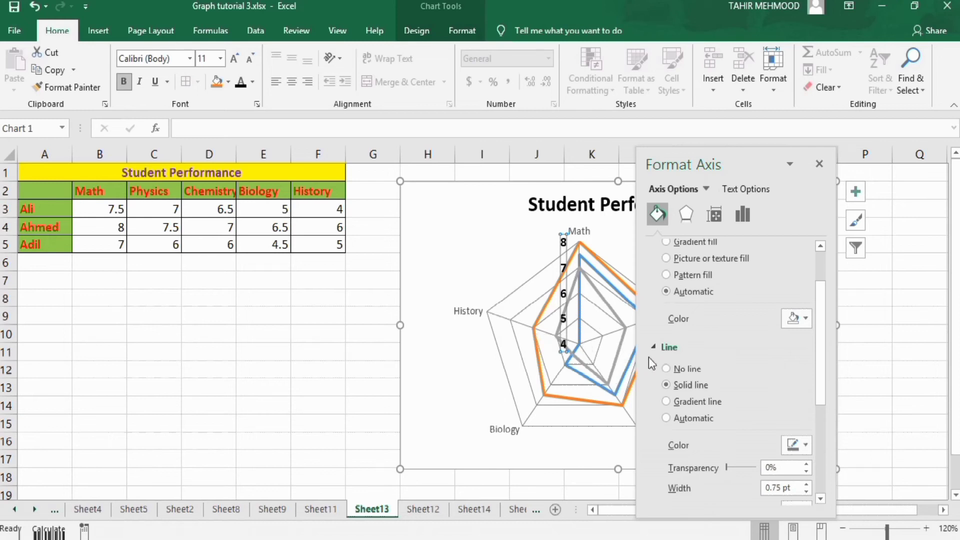
left_click(819, 165)
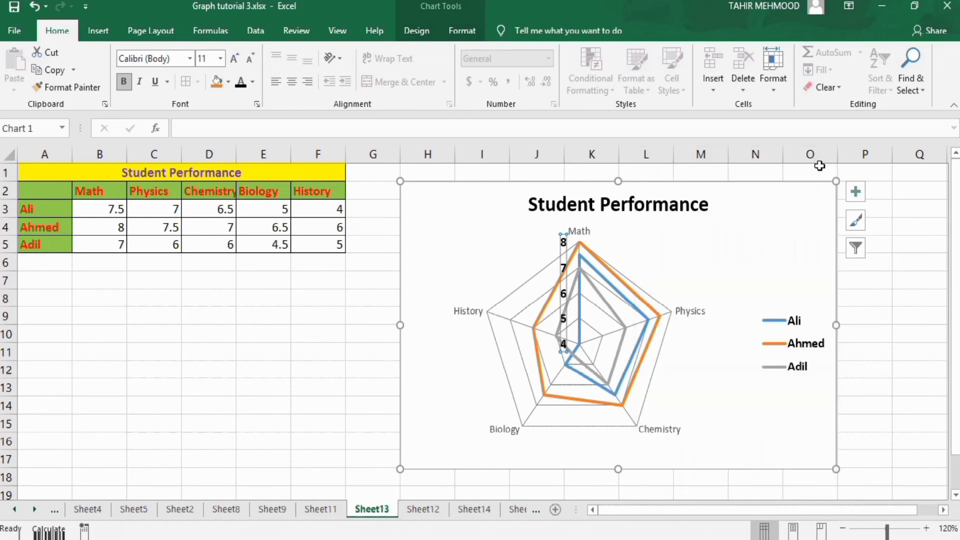
- Format the subject labels around the radar chart as bold, black text at size 12
left_click(465, 312)
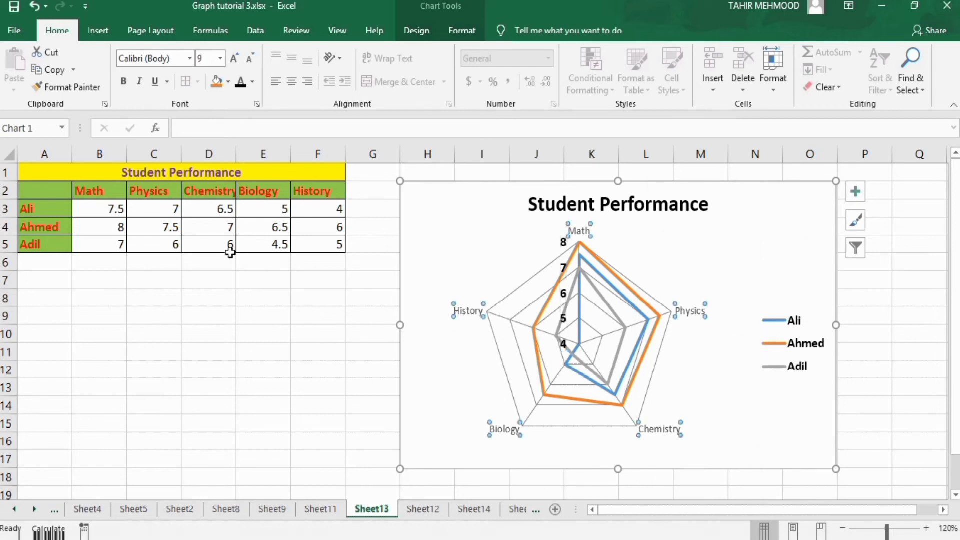
left_click(125, 82)
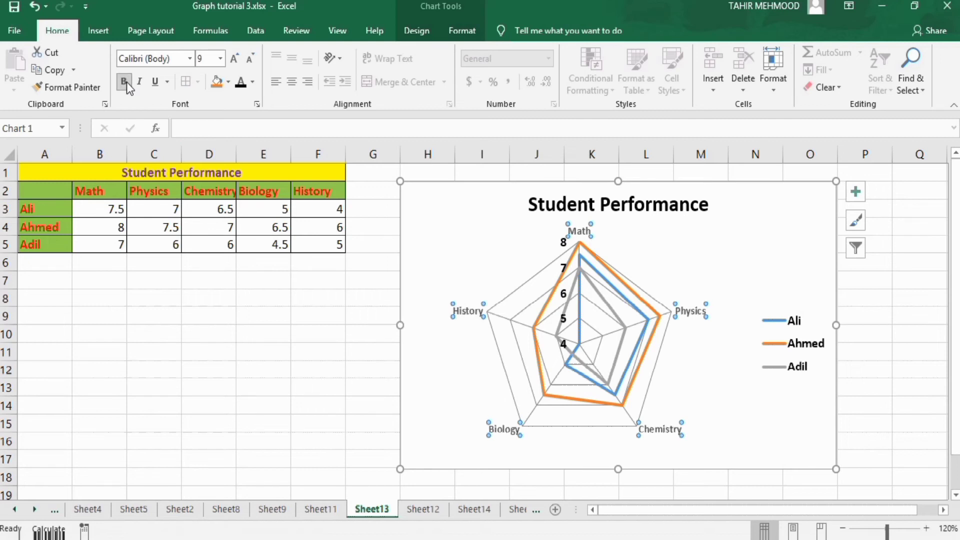
left_click(221, 56)
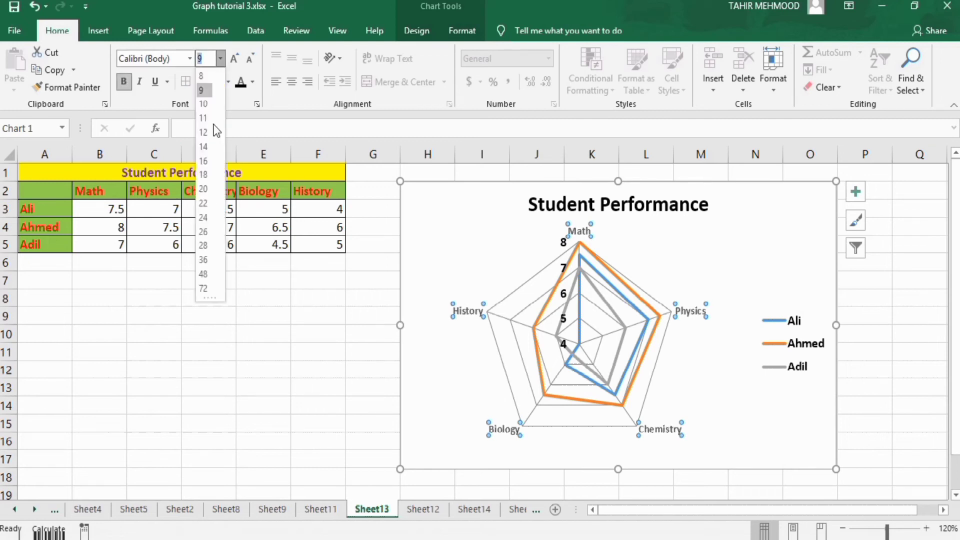
left_click(209, 133)
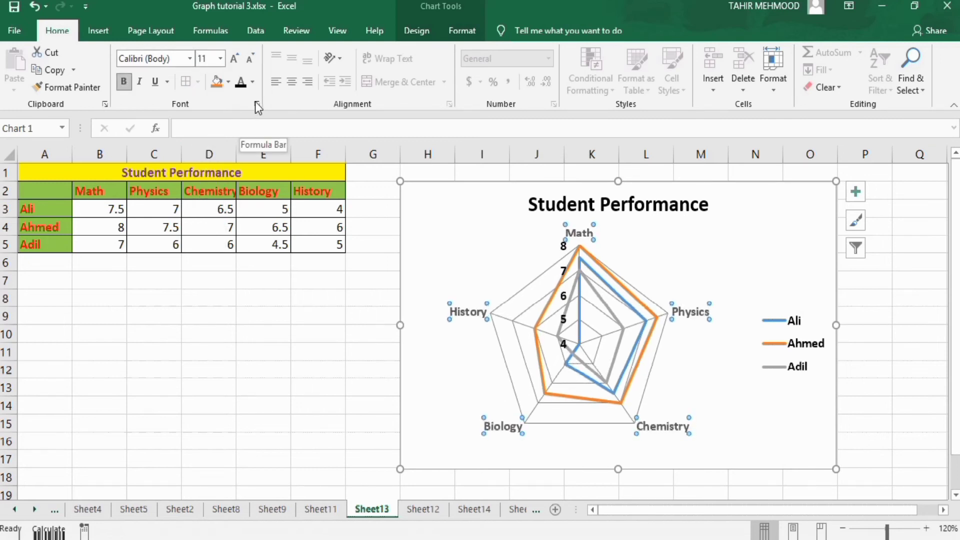
left_click(253, 87)
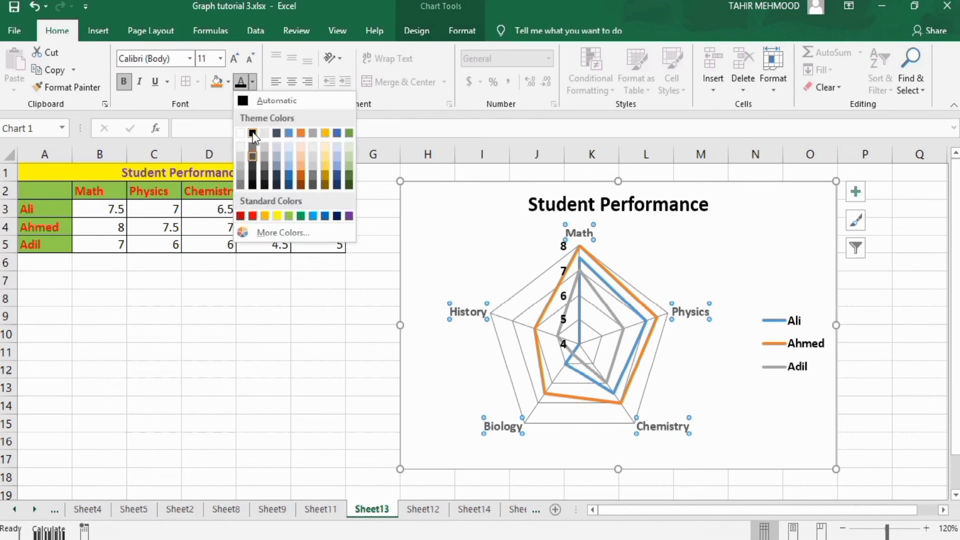
left_click(253, 133)
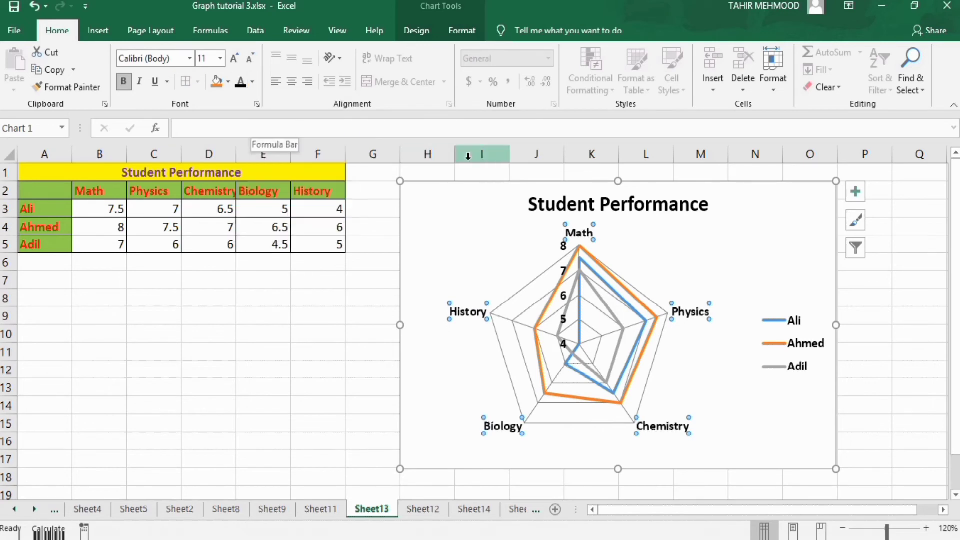
- Open the line formatting options for the row 4 student's series on the radar chart, keeping the chart in view
left_click(550, 310)
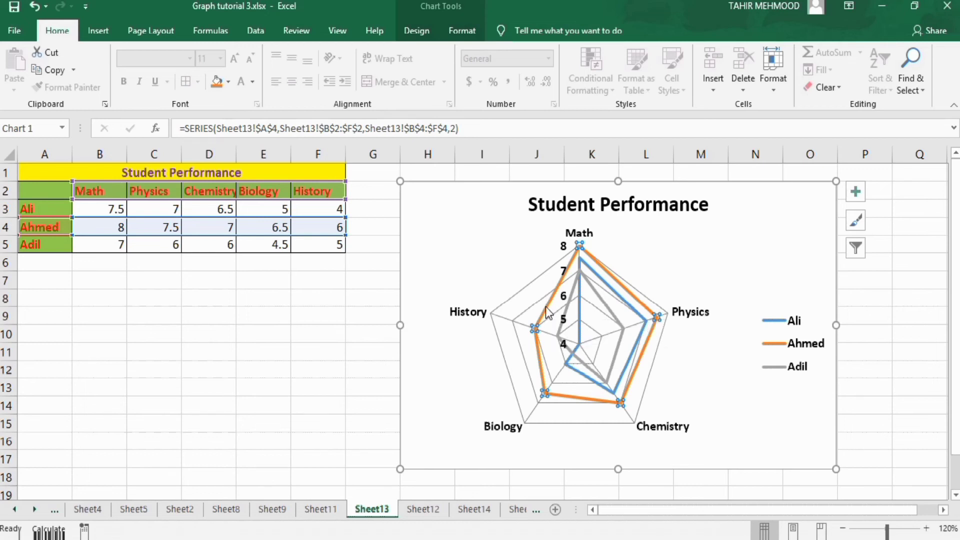
right_click(545, 307)
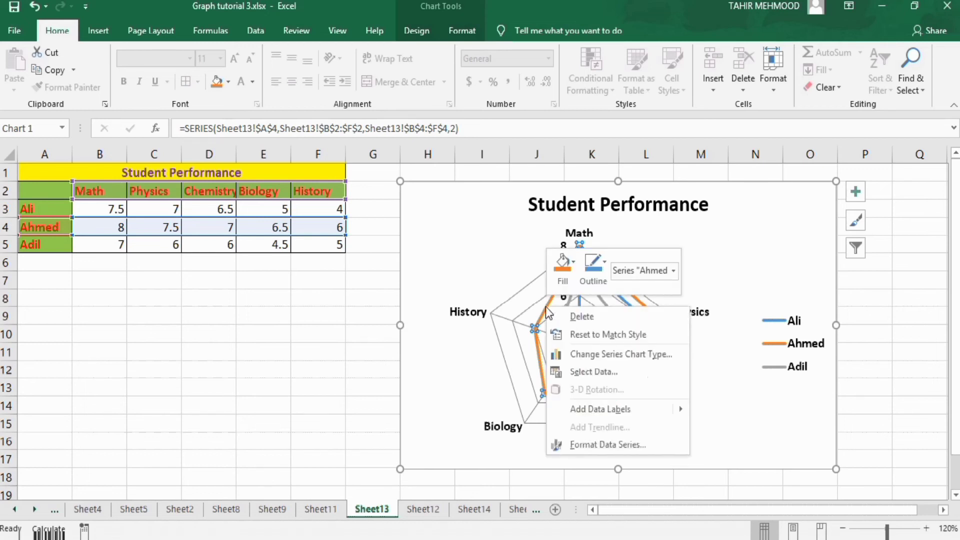
left_click(599, 445)
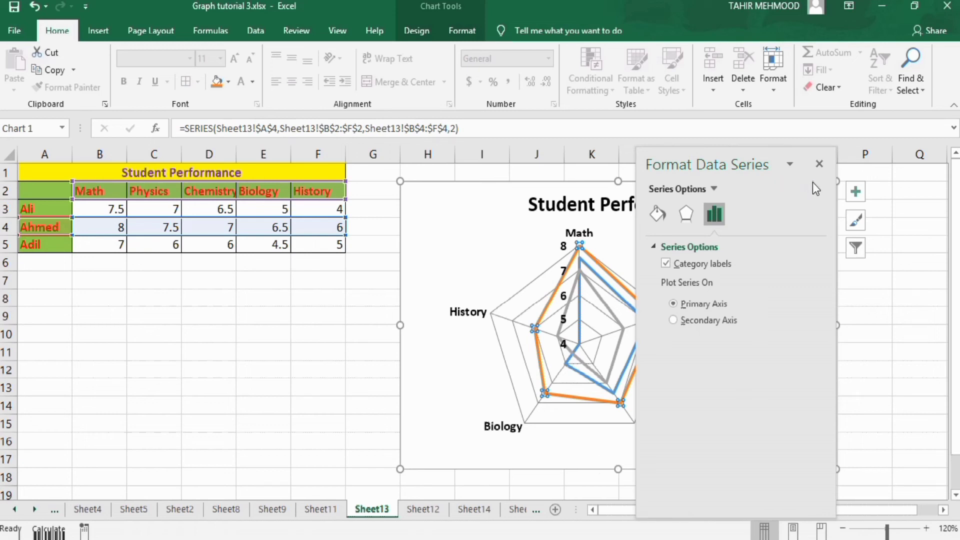
left_click_drag(734, 154, 816, 152)
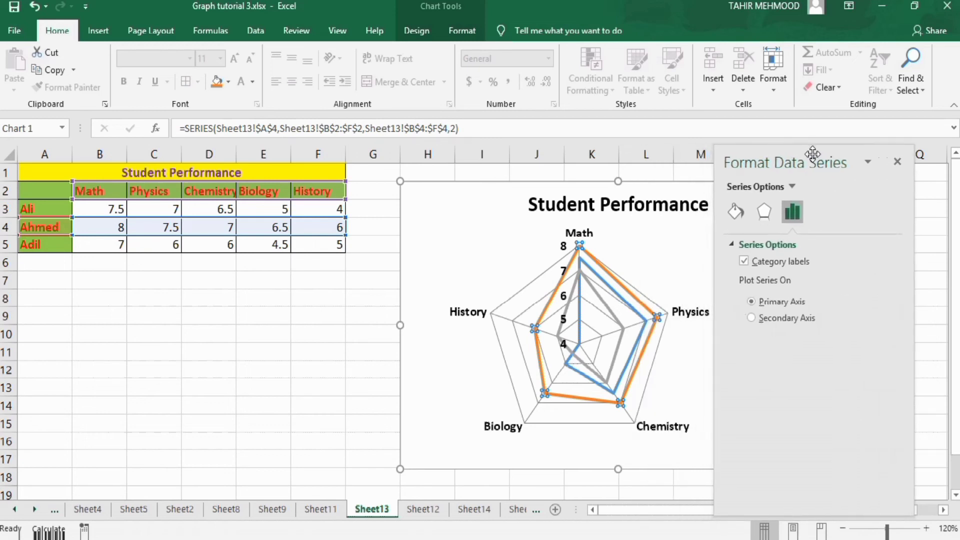
left_click(741, 212)
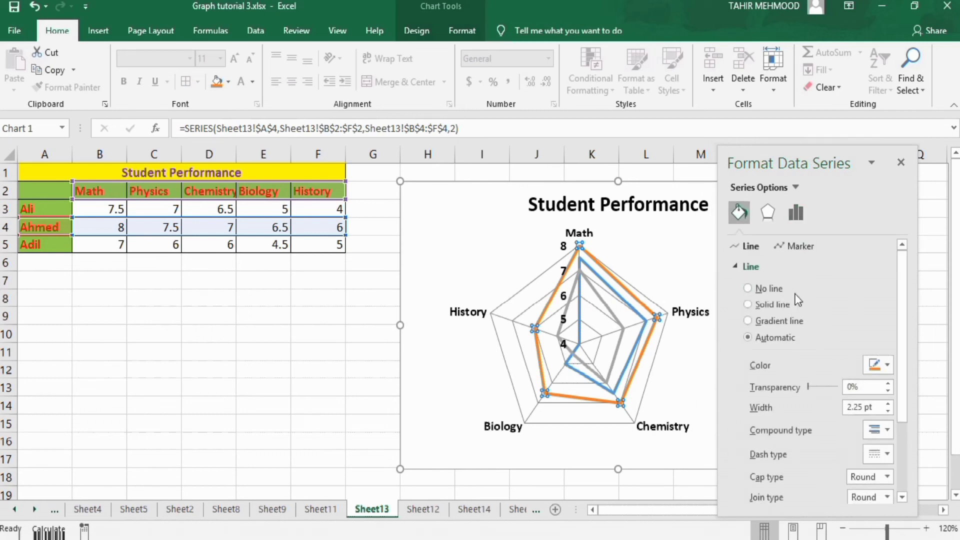
- Try built-in markers on the row 4 student's series and set its marker option back to None
left_click(799, 246)
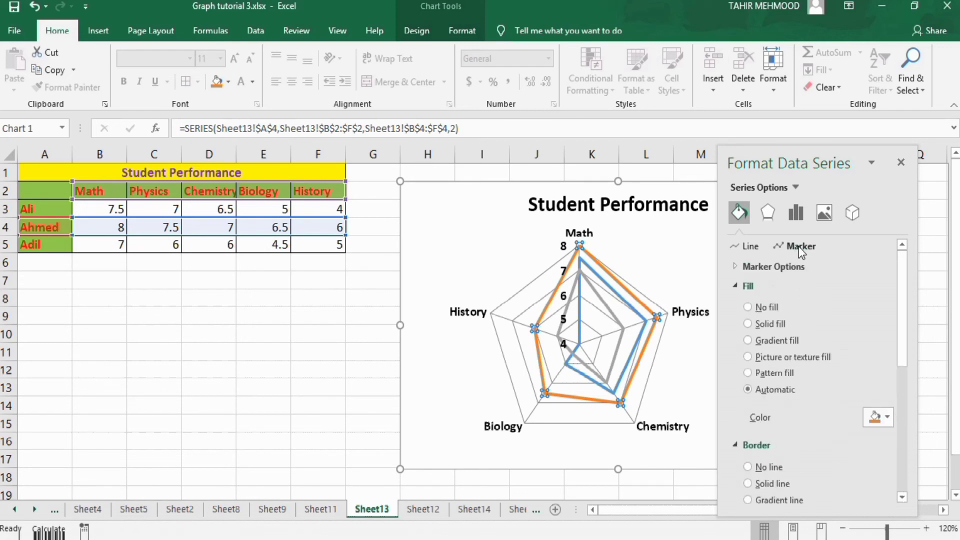
left_click(768, 268)
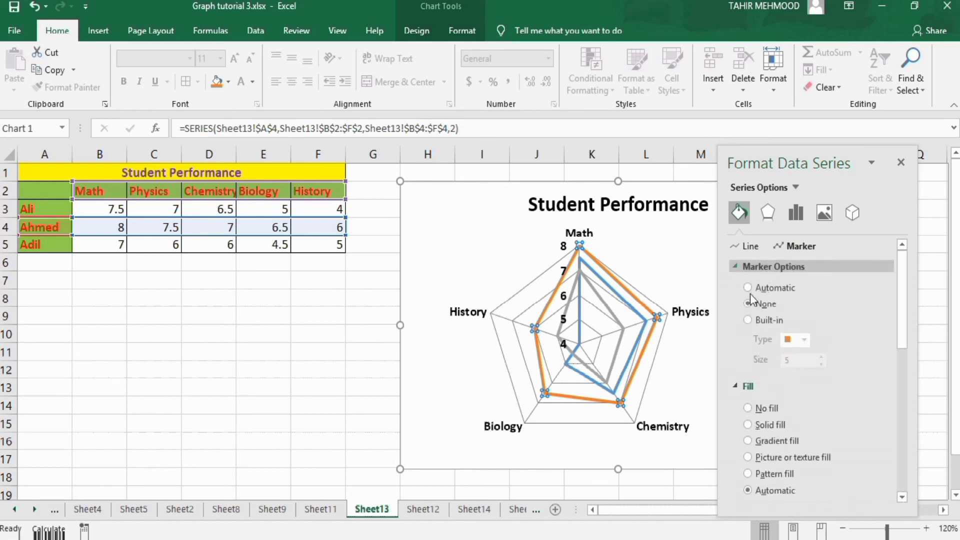
left_click(748, 321)
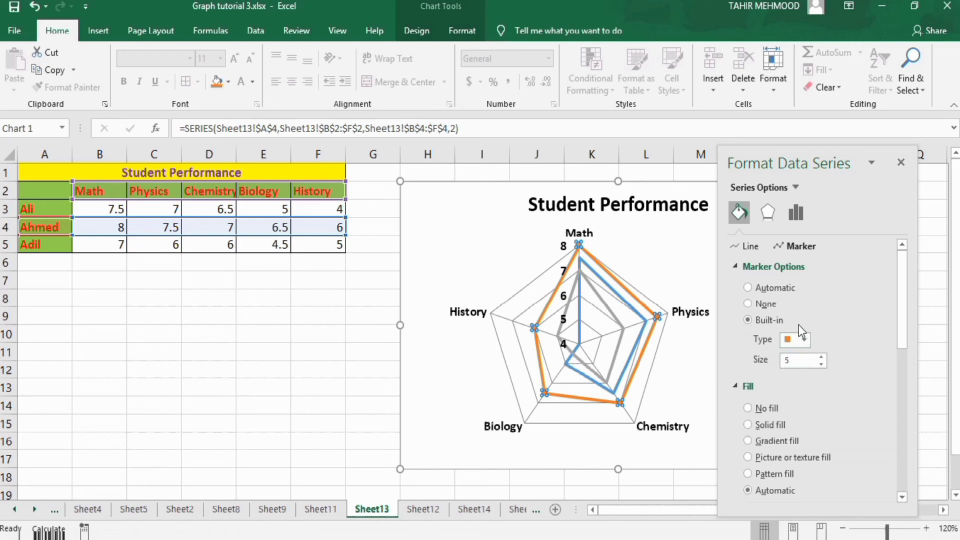
left_click(748, 304)
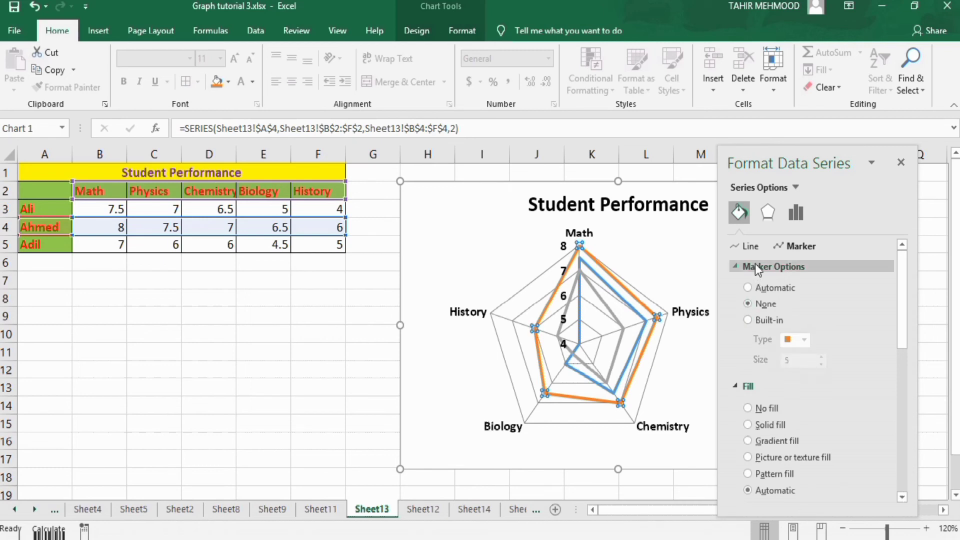
- Give the row 4 student's series a solid line in standard green with a width of 2 pt
left_click(749, 246)
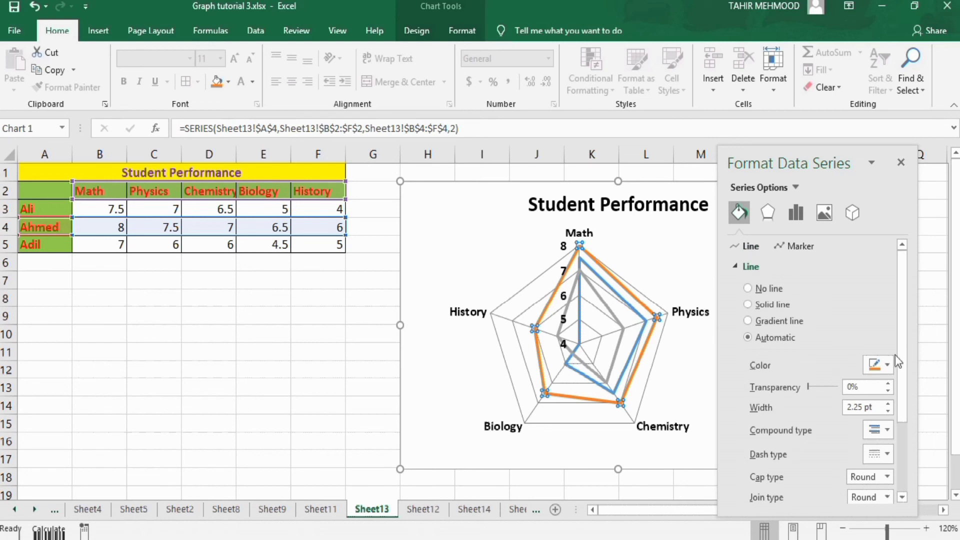
left_click(889, 367)
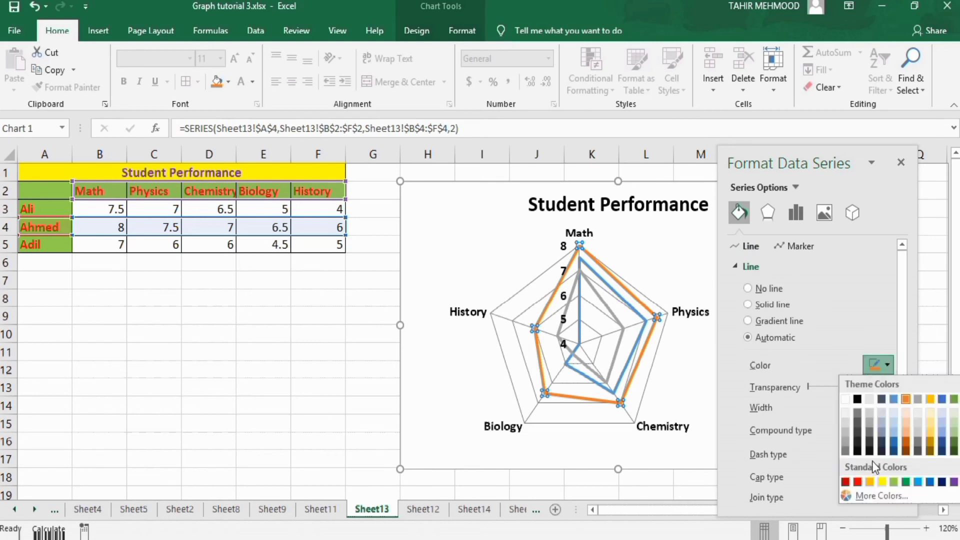
left_click(905, 483)
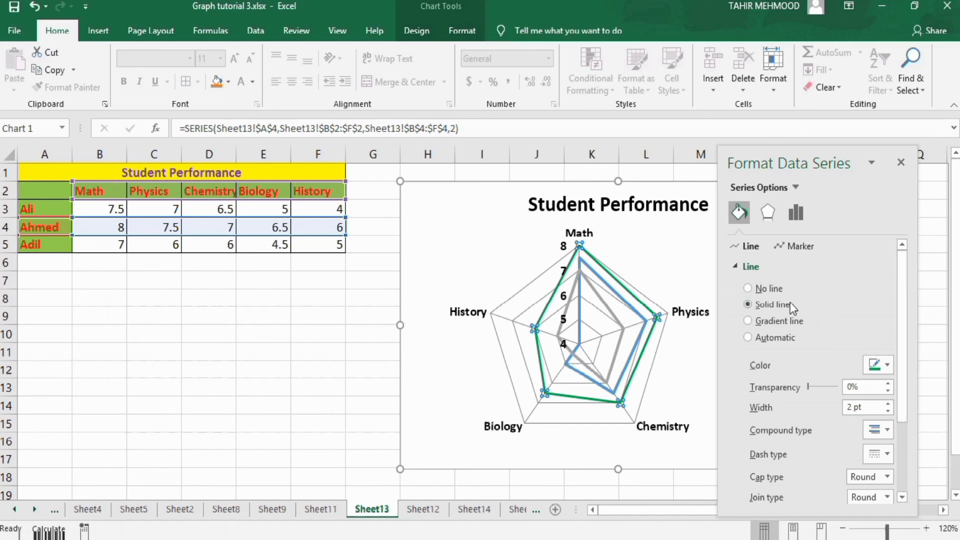
- Give the row 5 student's series on the radar chart a solid line in standard red, 2 pt wide
left_click(578, 300)
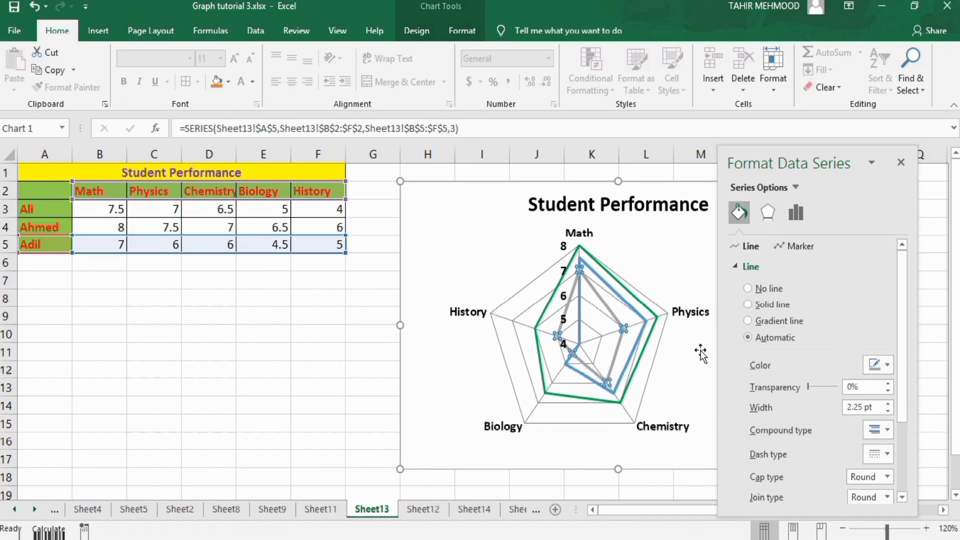
left_click(887, 365)
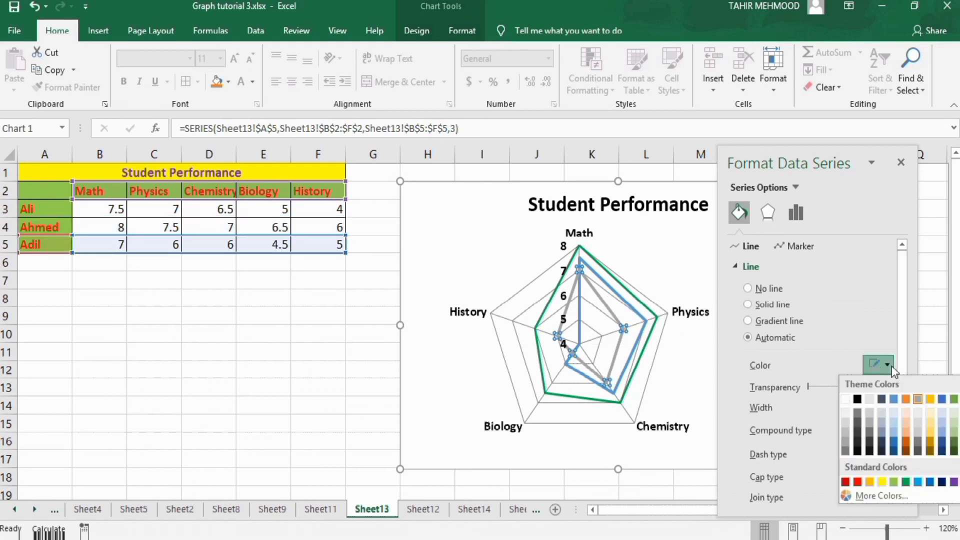
left_click(857, 482)
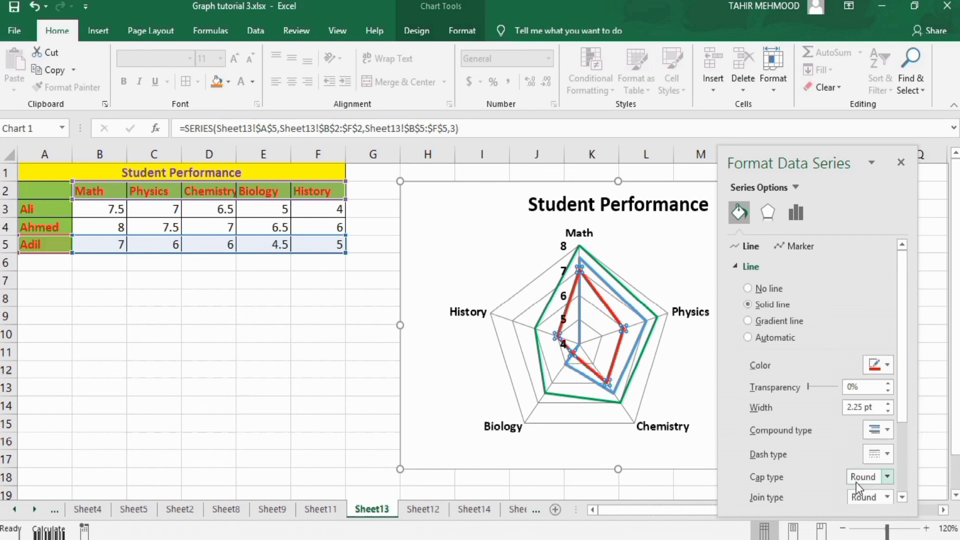
left_click(888, 412)
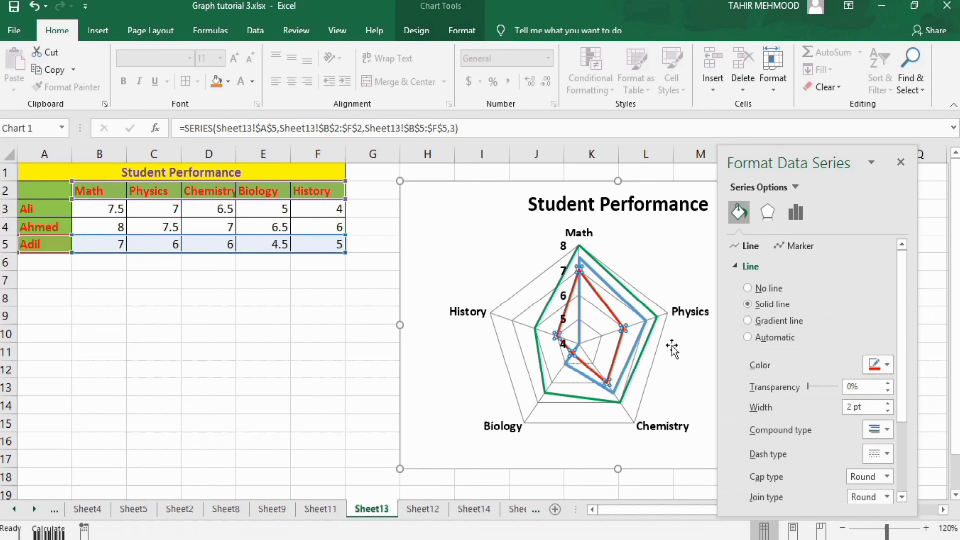
- Give the row 3 student's series a solid line in standard purple, 2 pt wide, and leave the chart formatting
left_click(624, 305)
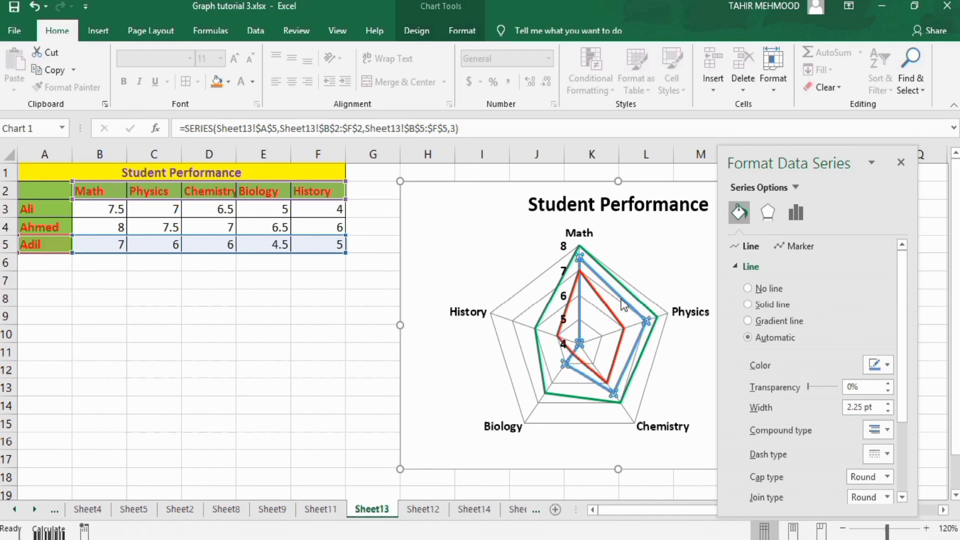
left_click(887, 365)
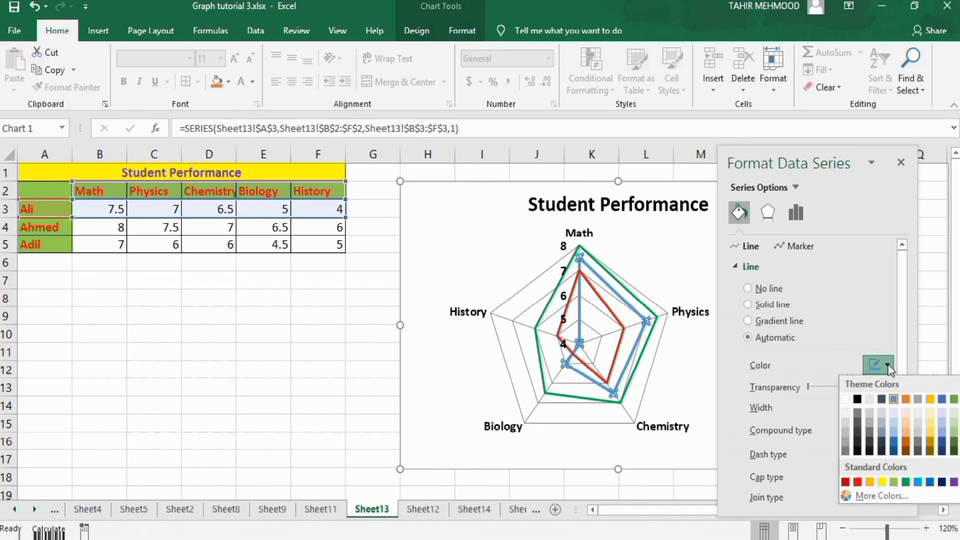
left_click(954, 482)
left_click(888, 413)
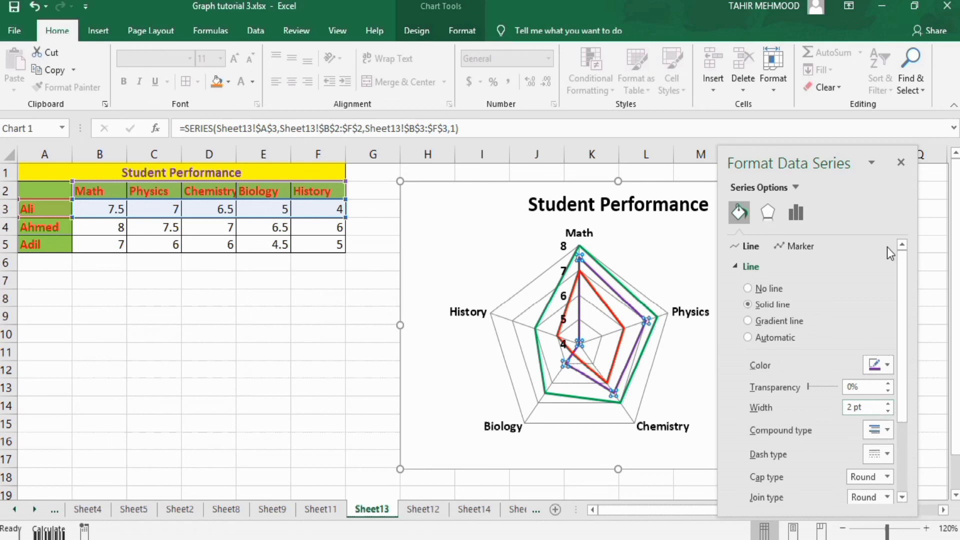
left_click(901, 162)
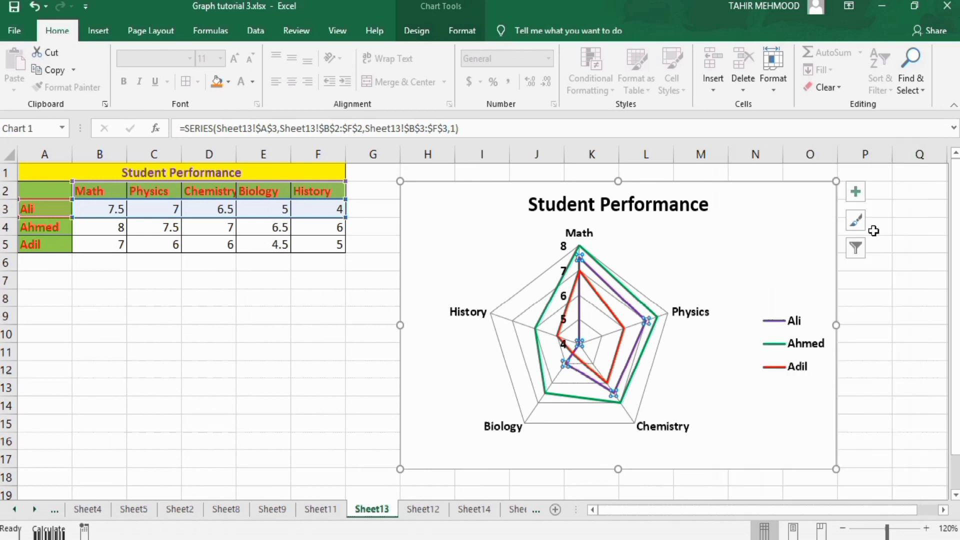
left_click(878, 321)
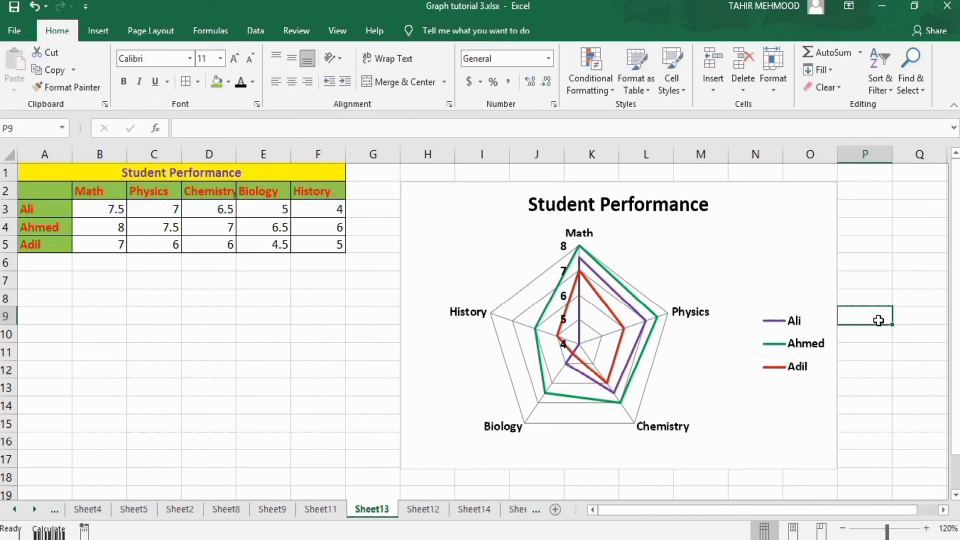